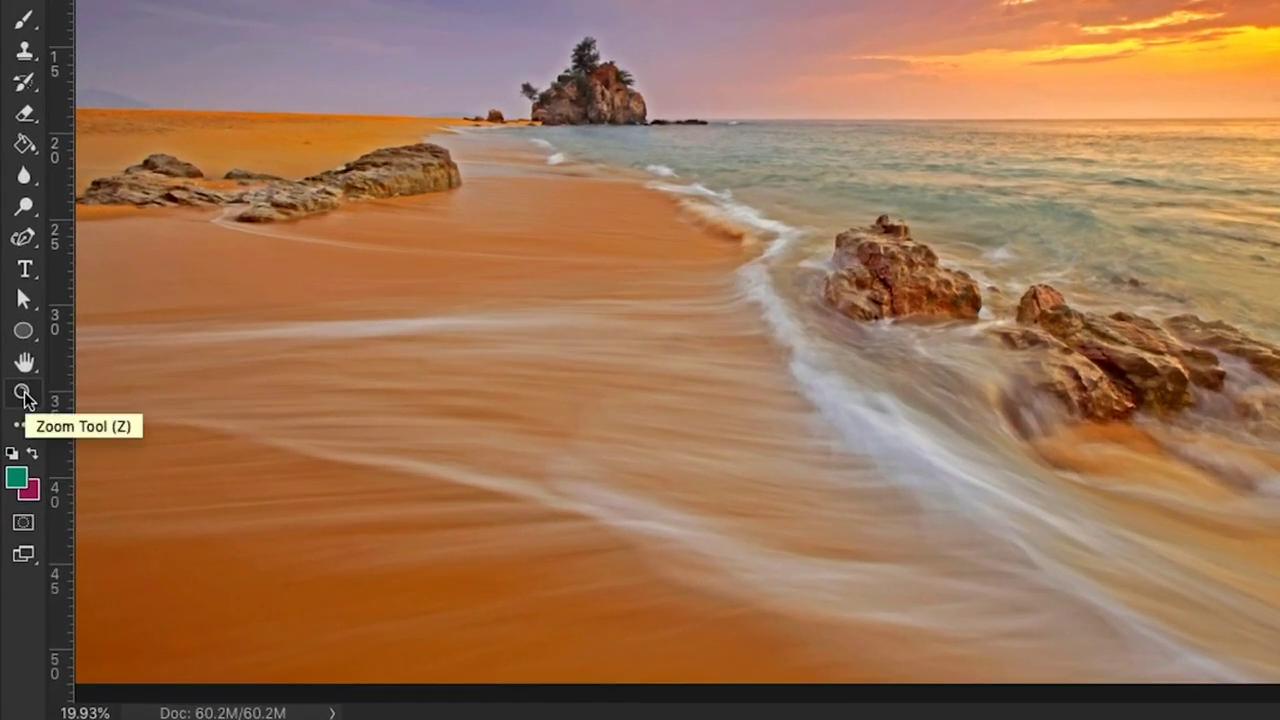
# Step: Zoom in on the rocks and the sand beside them at the beach's left edge
pyautogui.click(24, 394)
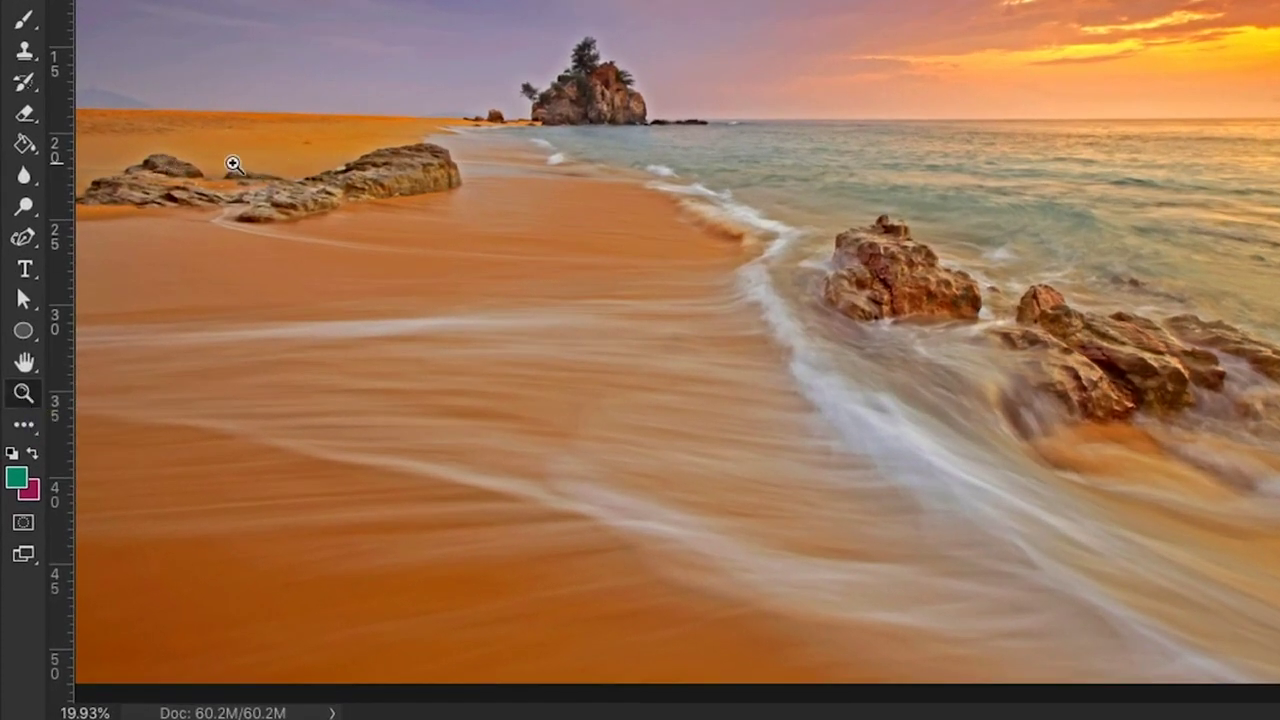
pyautogui.click(232, 164)
pyautogui.click(232, 164)
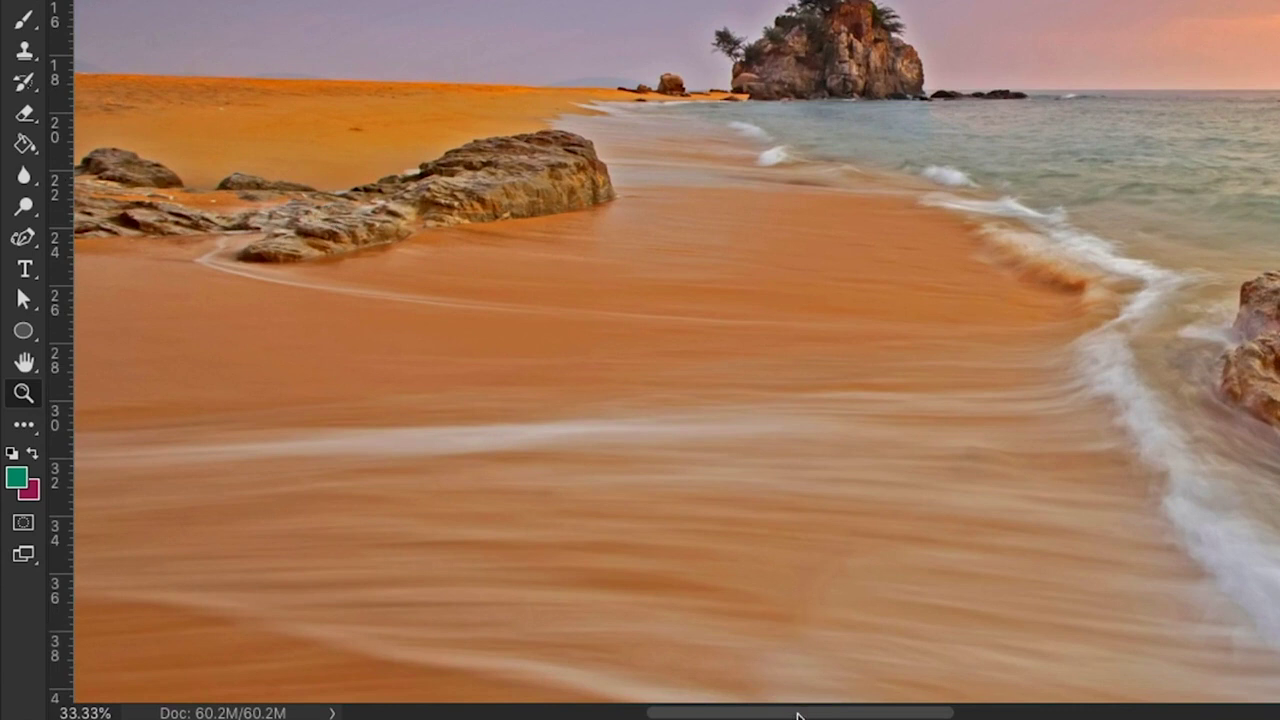
pyautogui.moveTo(800, 714); pyautogui.dragTo(762, 714)
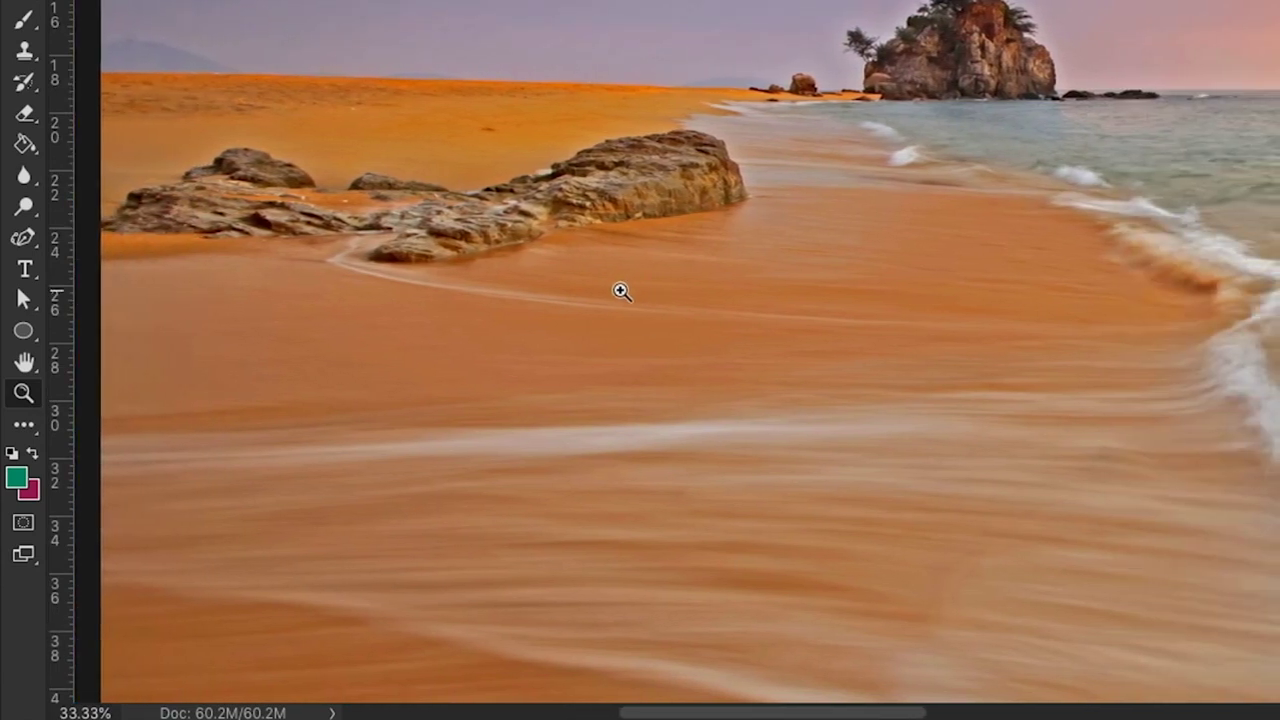
pyautogui.moveTo(92, 55); pyautogui.dragTo(791, 295)
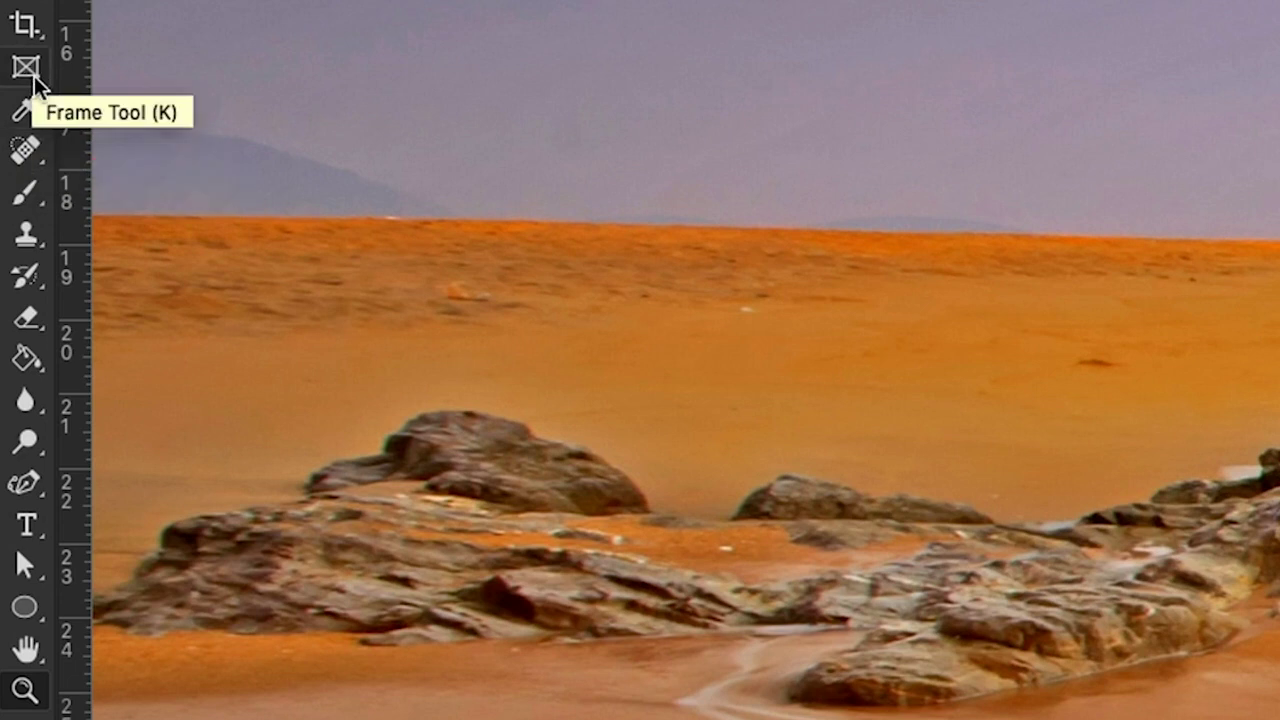
pyautogui.rightClick(37, 167)
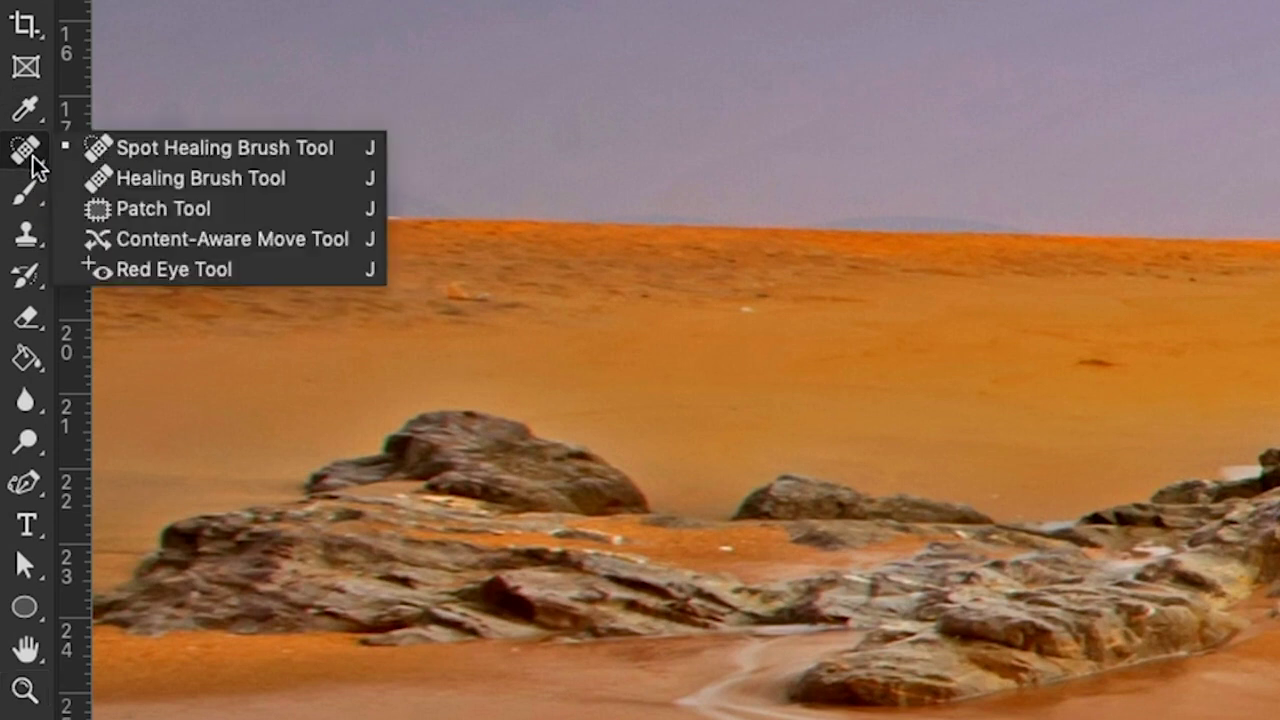
pyautogui.click(156, 177)
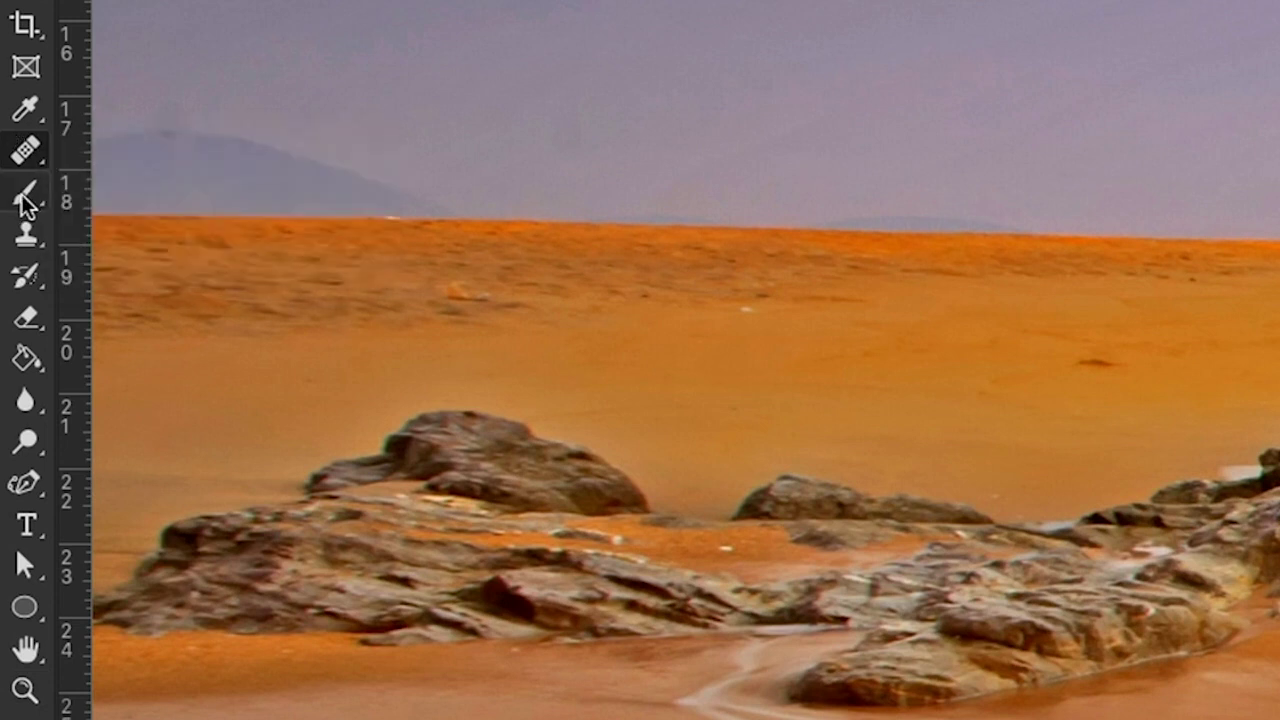
pyautogui.rightClick(26, 197)
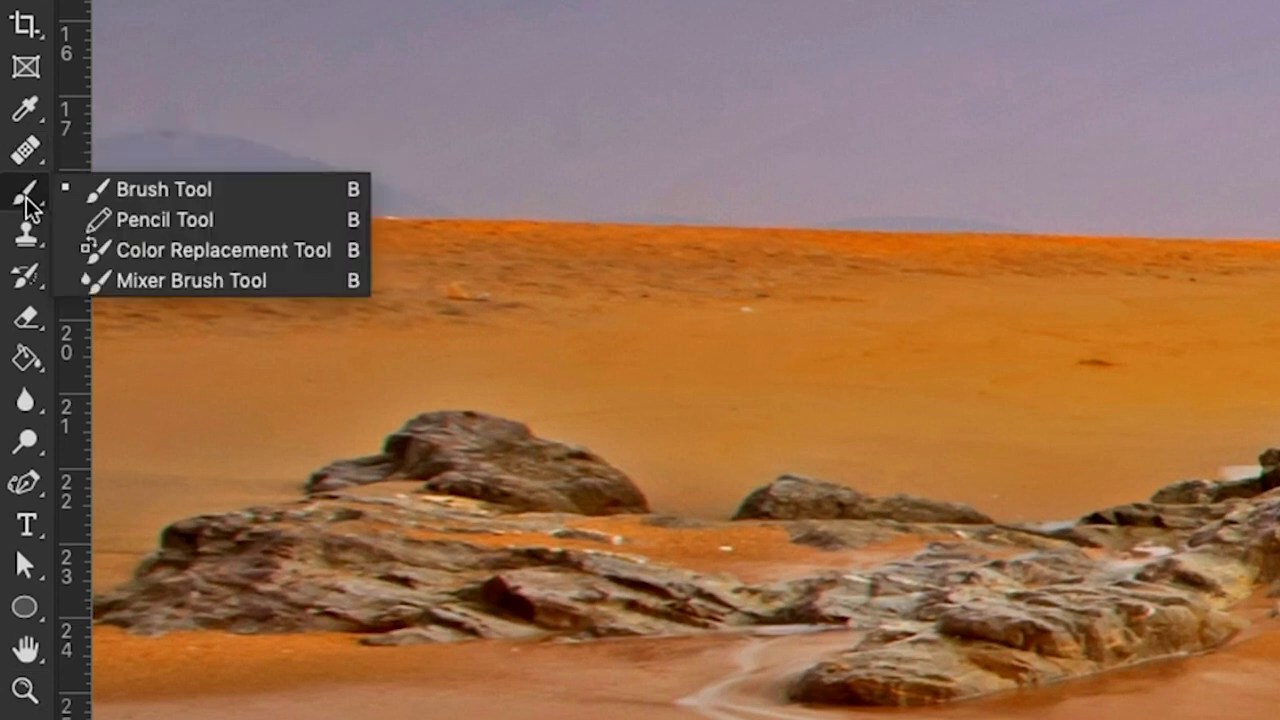
pyautogui.rightClick(34, 231)
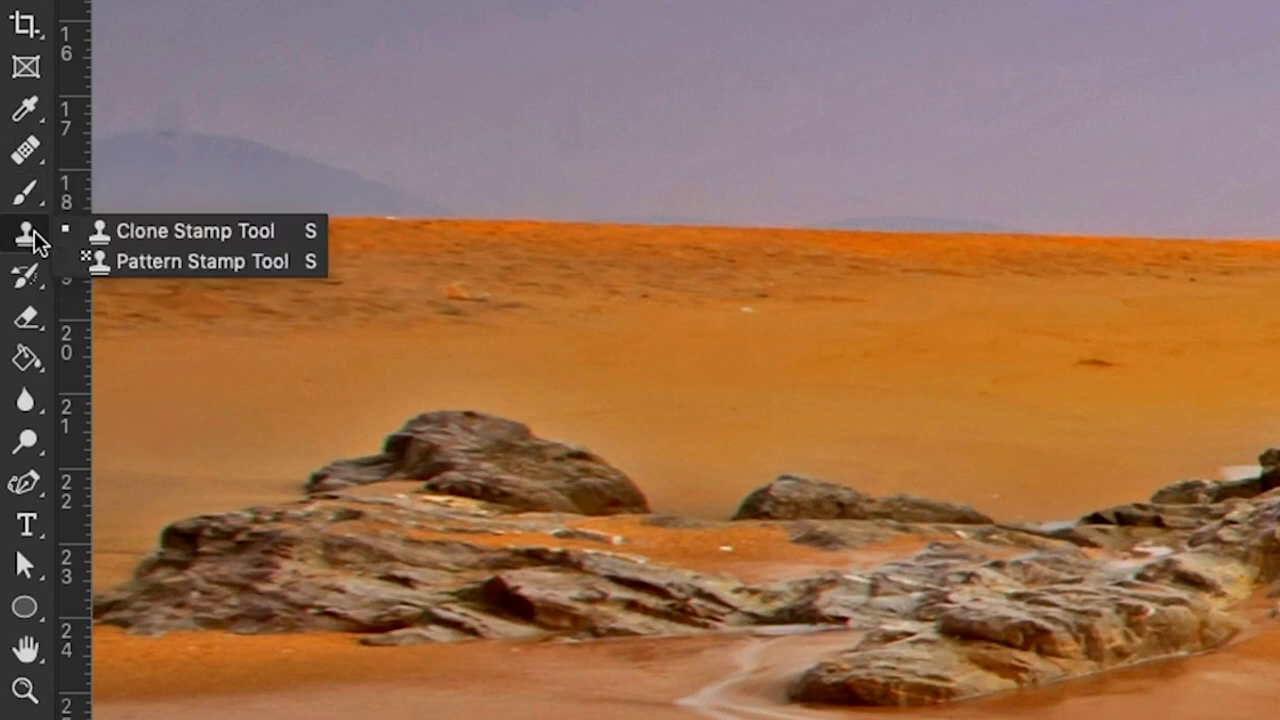
pyautogui.rightClick(32, 278)
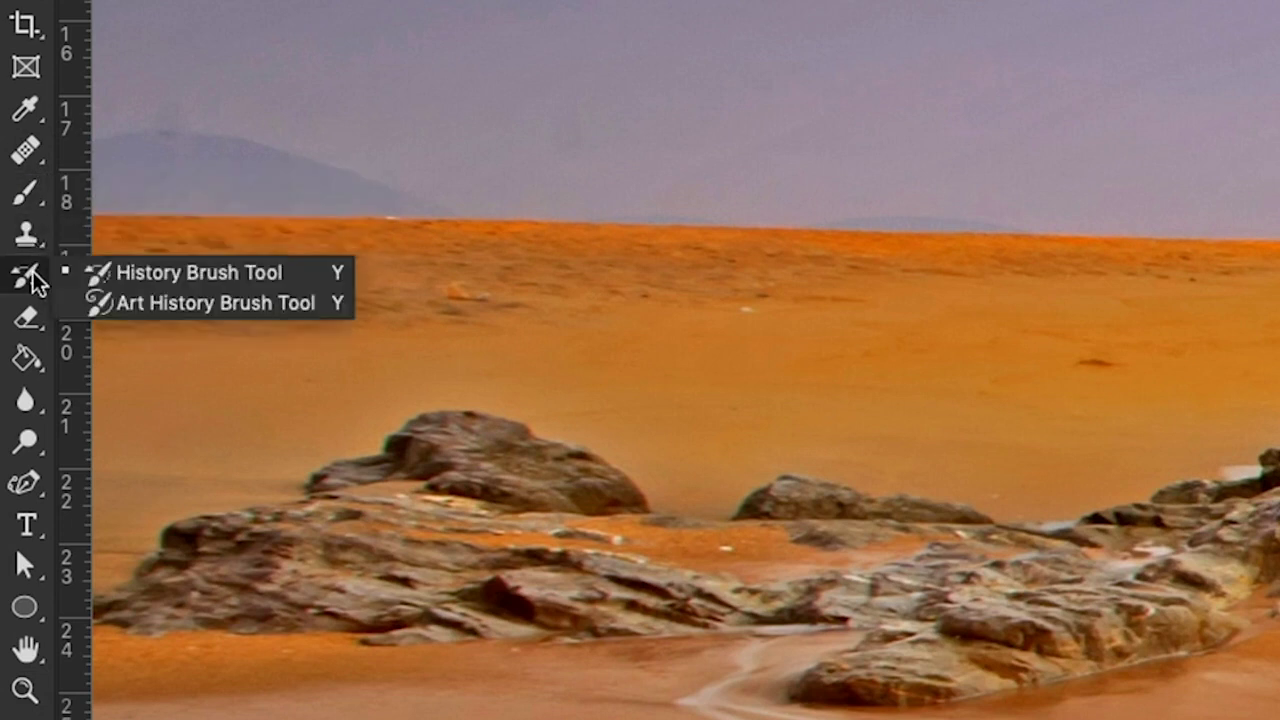
# Step: Choose the Spot Healing Brush and set its size to 30 px
pyautogui.rightClick(26, 150)
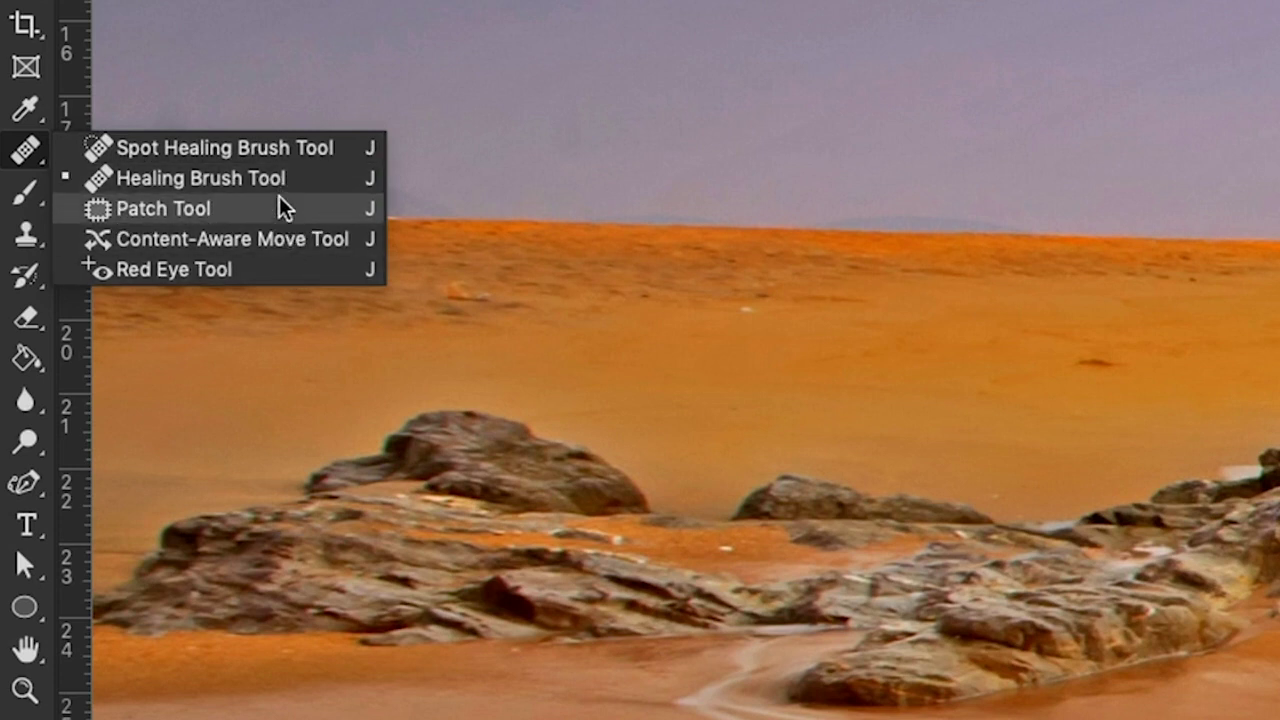
pyautogui.click(276, 147)
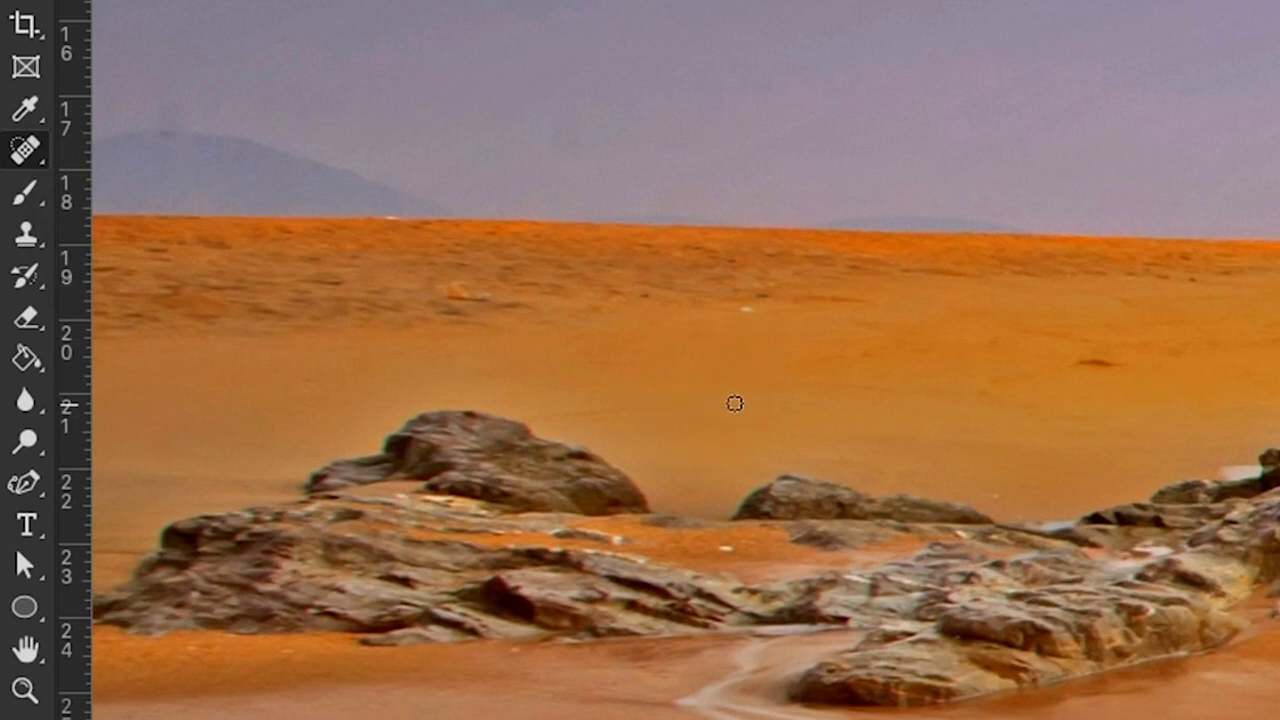
pyautogui.rightClick(722, 326)
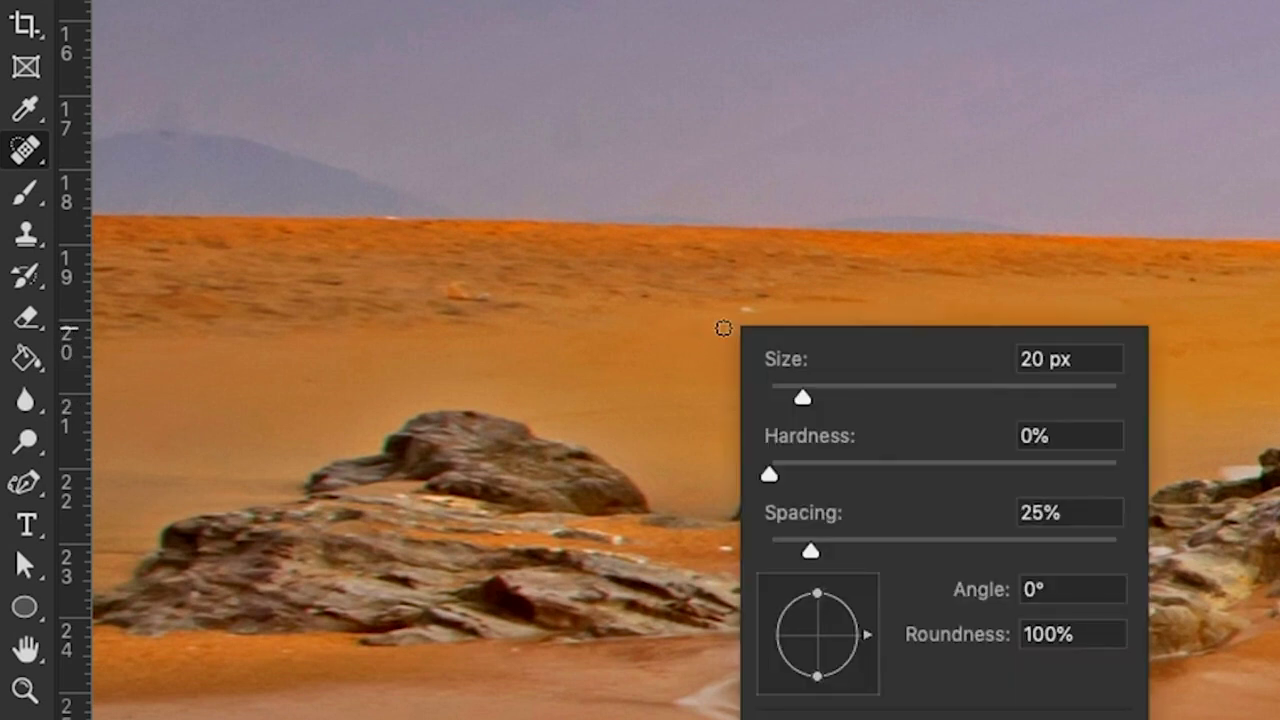
pyautogui.moveTo(796, 399)
pyautogui.mouseDown()
pyautogui.moveTo(831, 402)
pyautogui.moveTo(819, 397)
pyautogui.mouseUp()
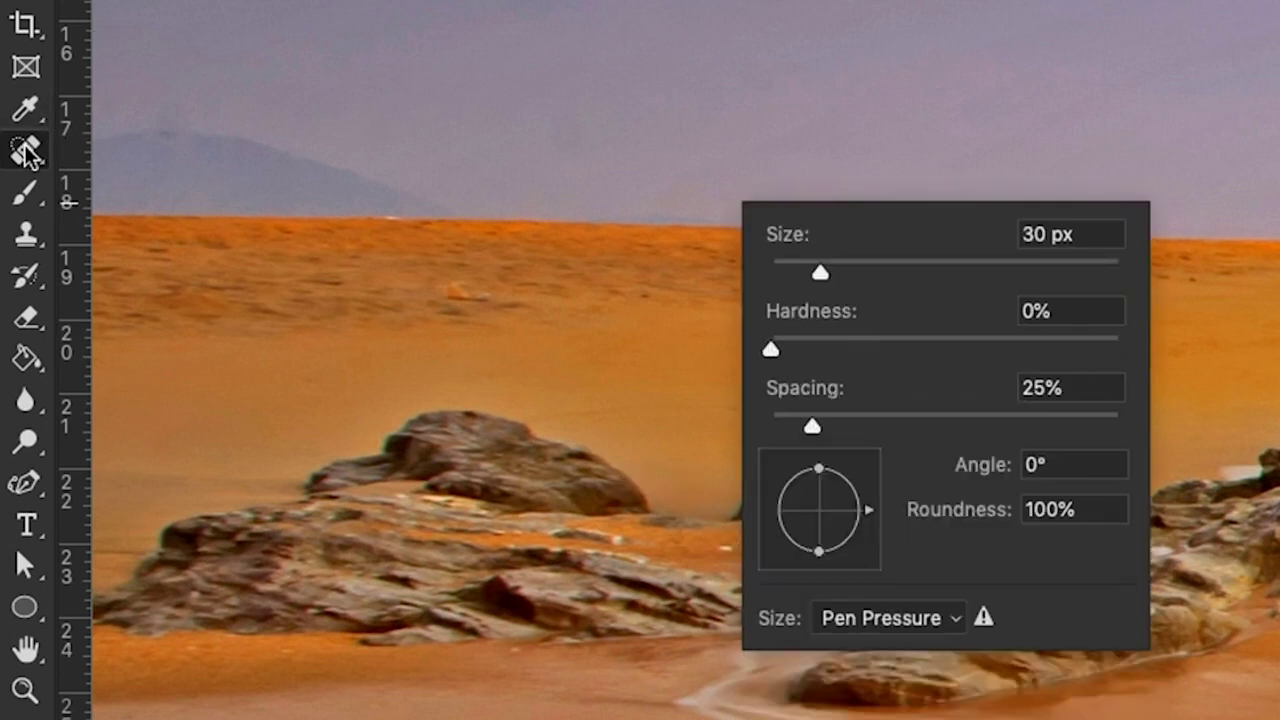
# Step: Undo the last Spot Healing Brush stroke on the beach photo
pyautogui.click(26, 148)
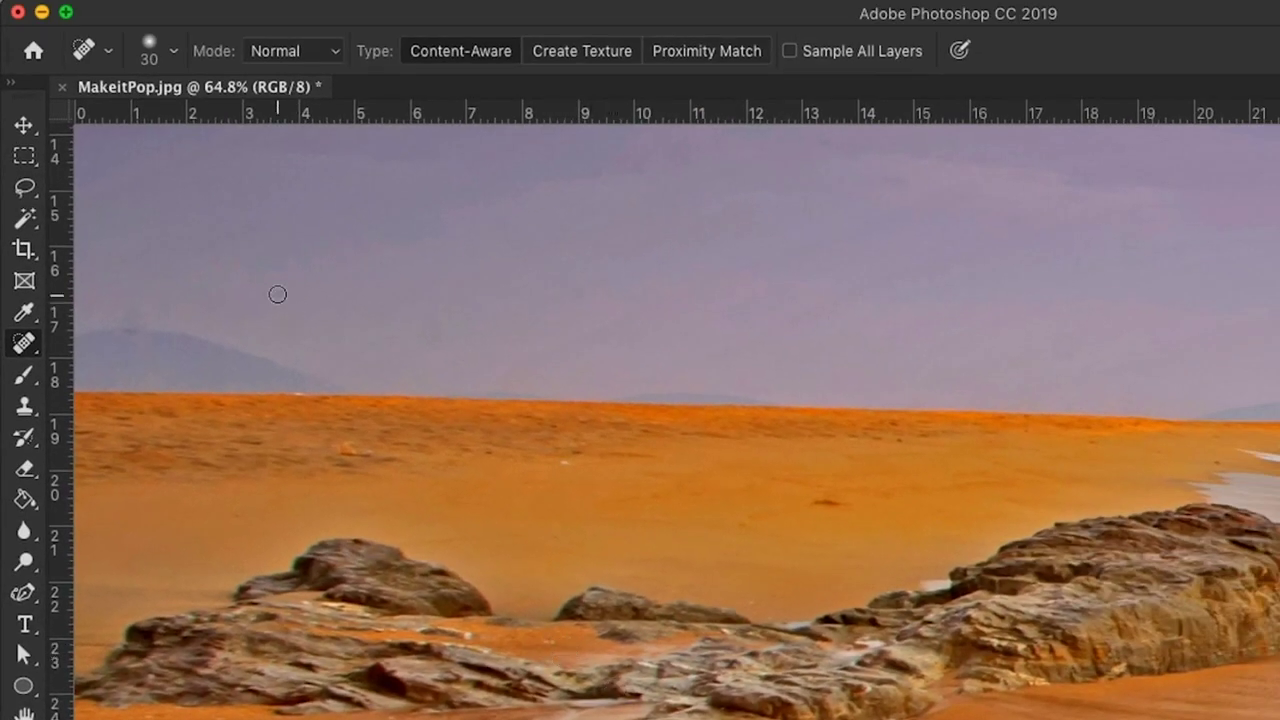
pyautogui.click(268, 12)
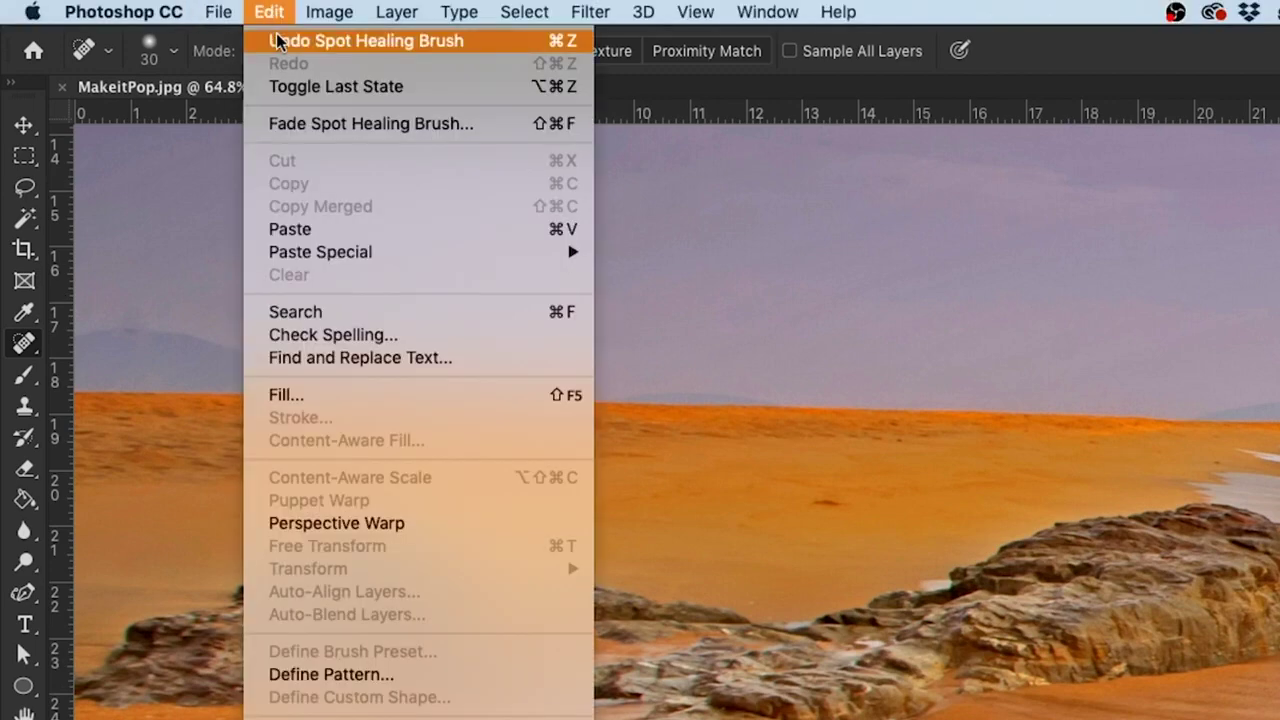
pyautogui.click(278, 40)
# Step: Set the healing brush size to 40 px and remove the white specks between the rocks and on the sand
pyautogui.rightClick(667, 560)
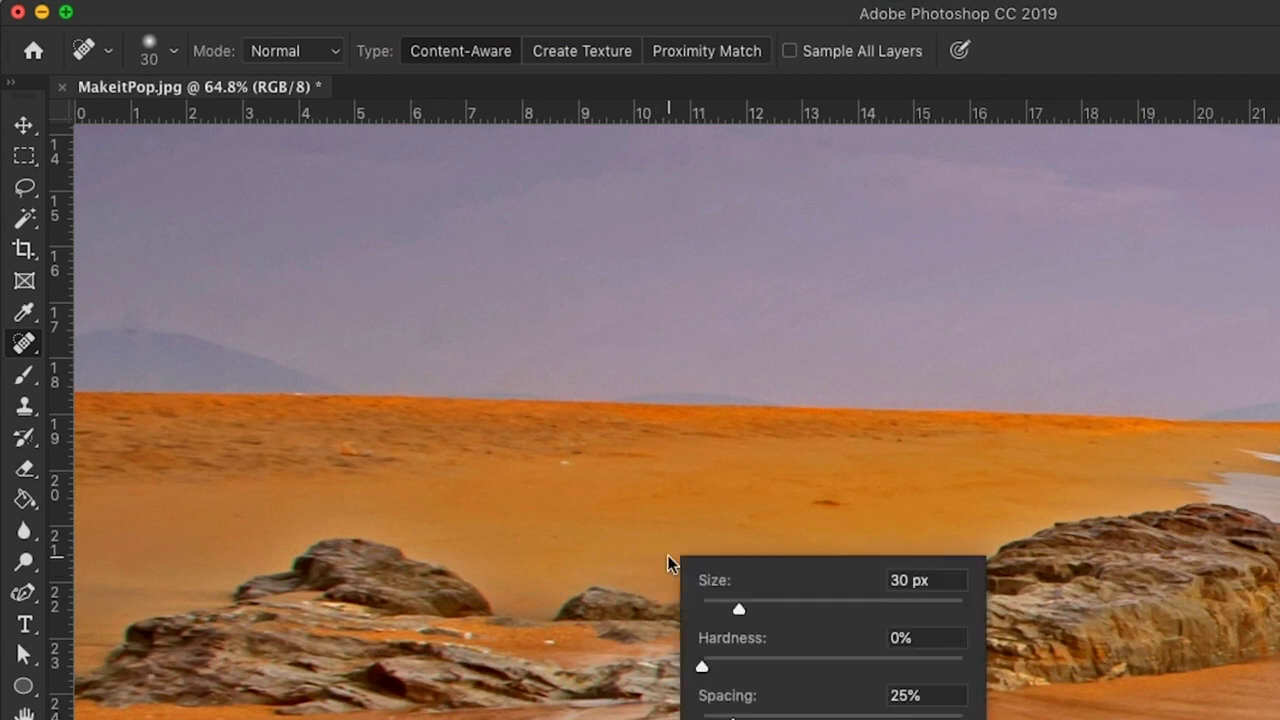
pyautogui.moveTo(739, 608); pyautogui.dragTo(752, 610)
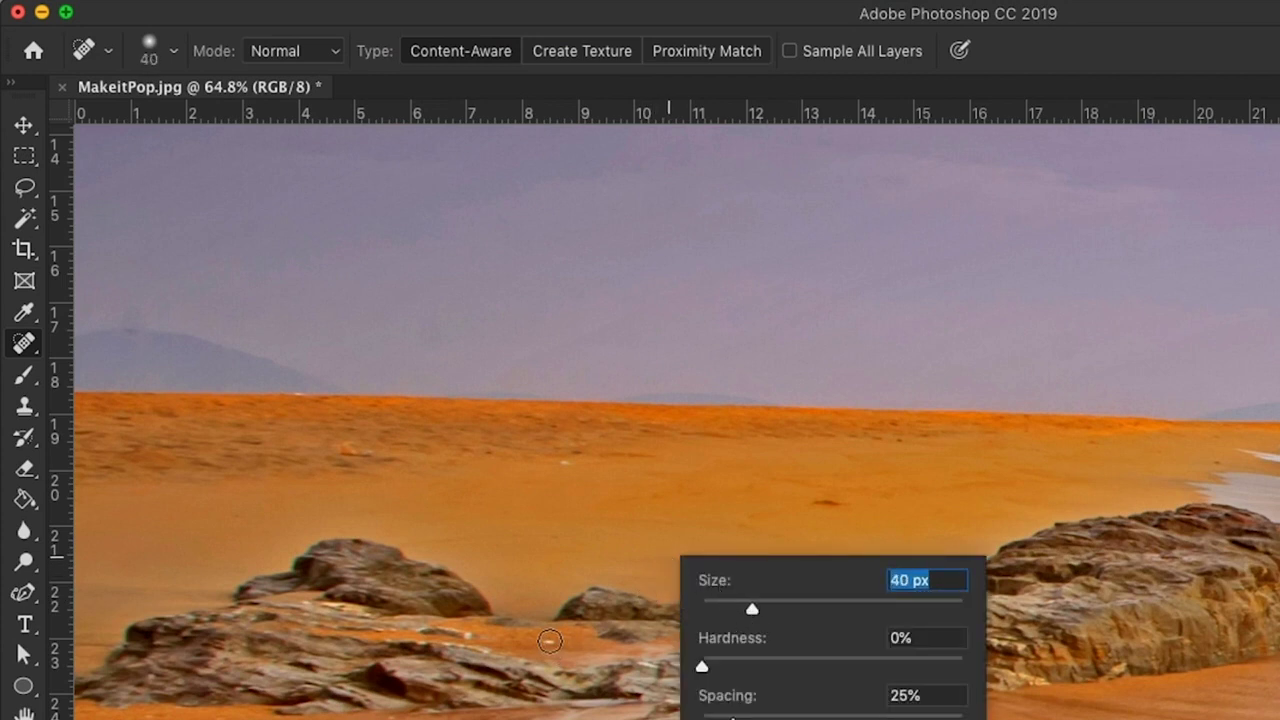
pyautogui.press('Return')
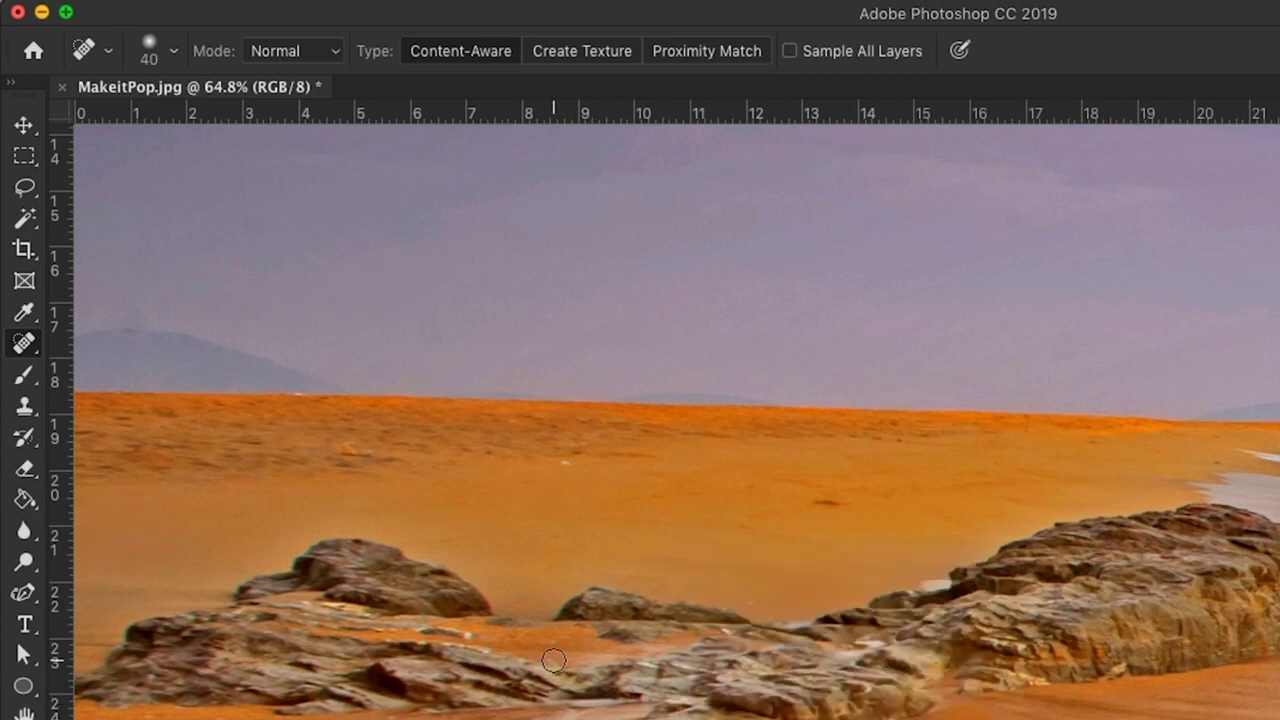
pyautogui.click(565, 464)
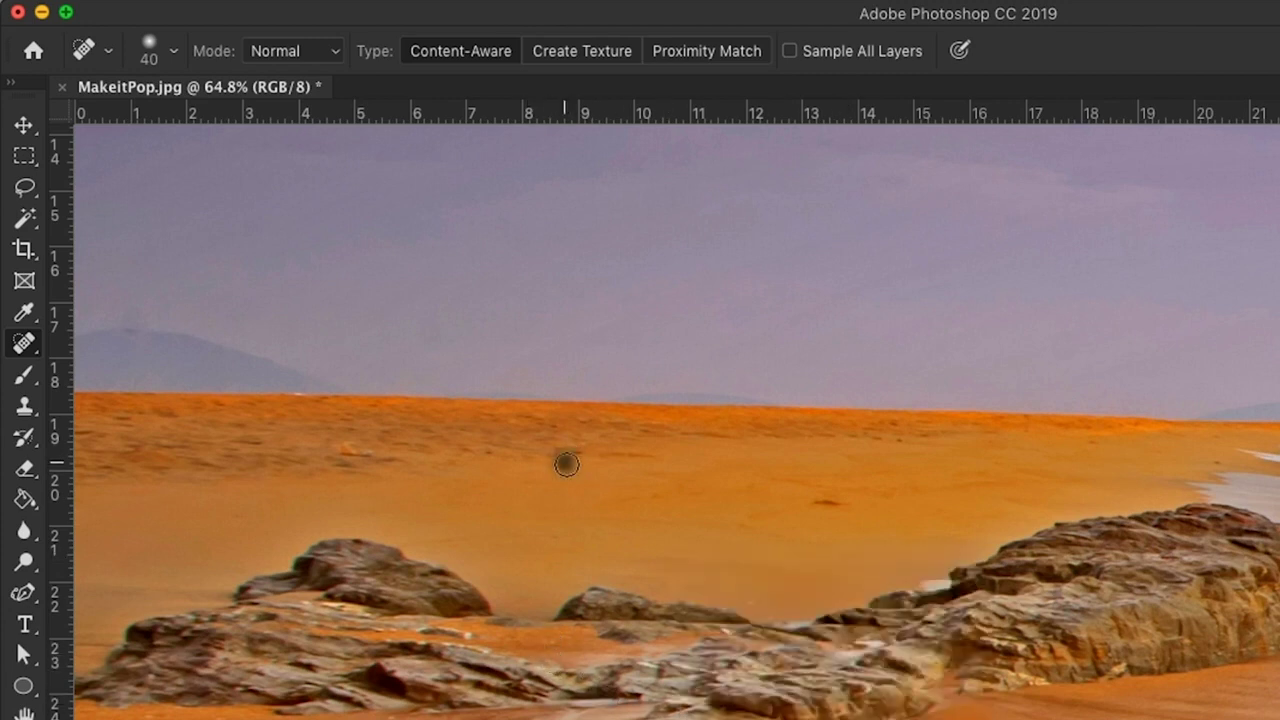
# Step: Enlarge the healing brush to 71 px and heal the dark mark on the sand above the rocks
pyautogui.click(829, 502)
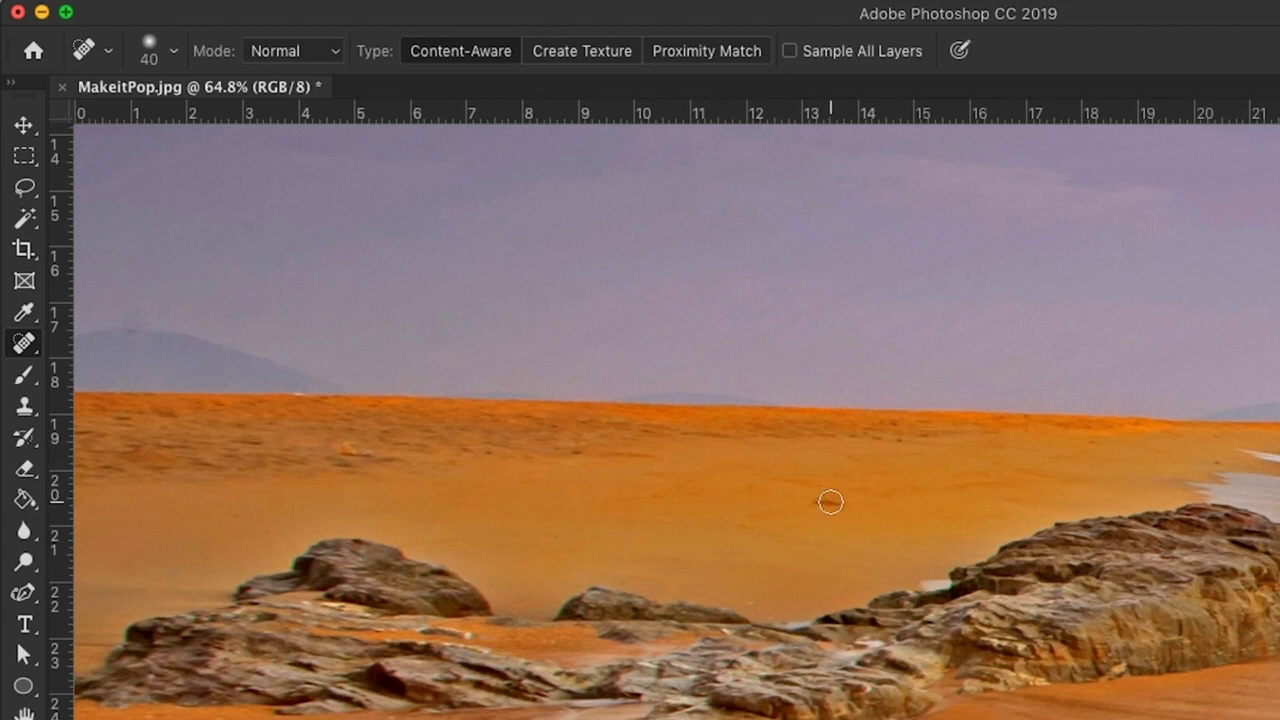
pyautogui.rightClick(887, 499)
pyautogui.moveTo(966, 548); pyautogui.dragTo(1011, 551)
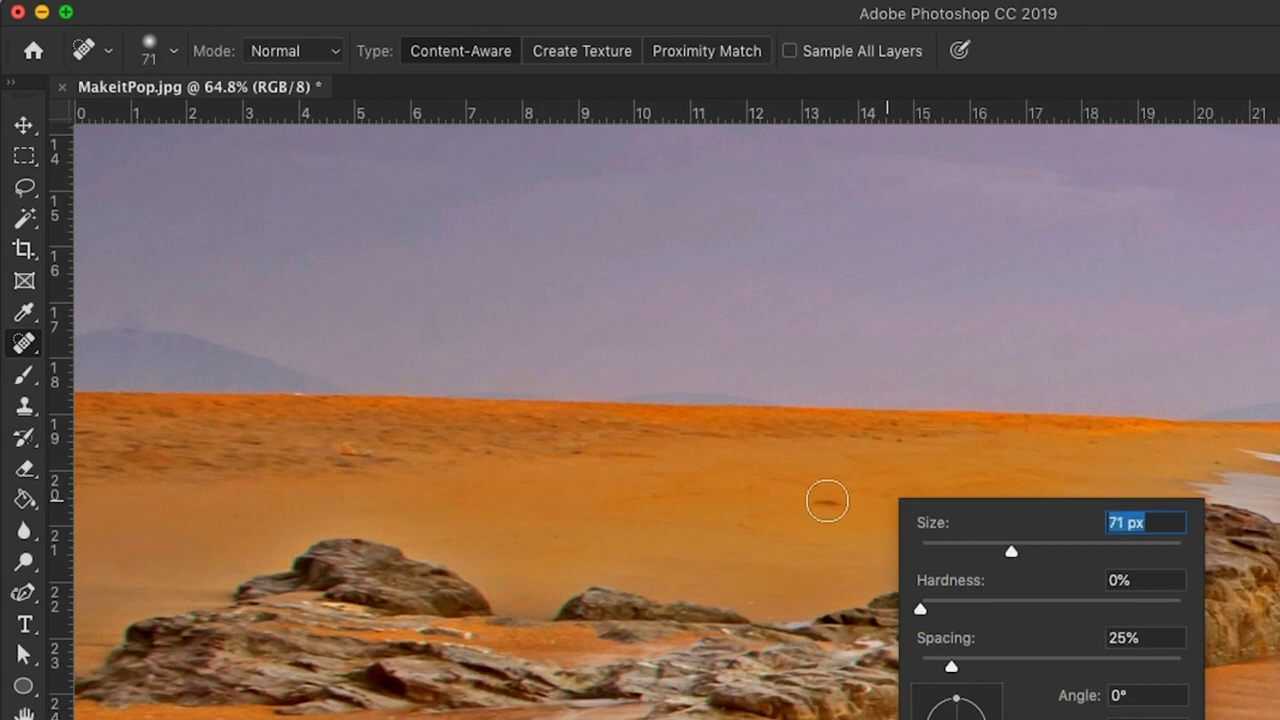
pyautogui.click(824, 503)
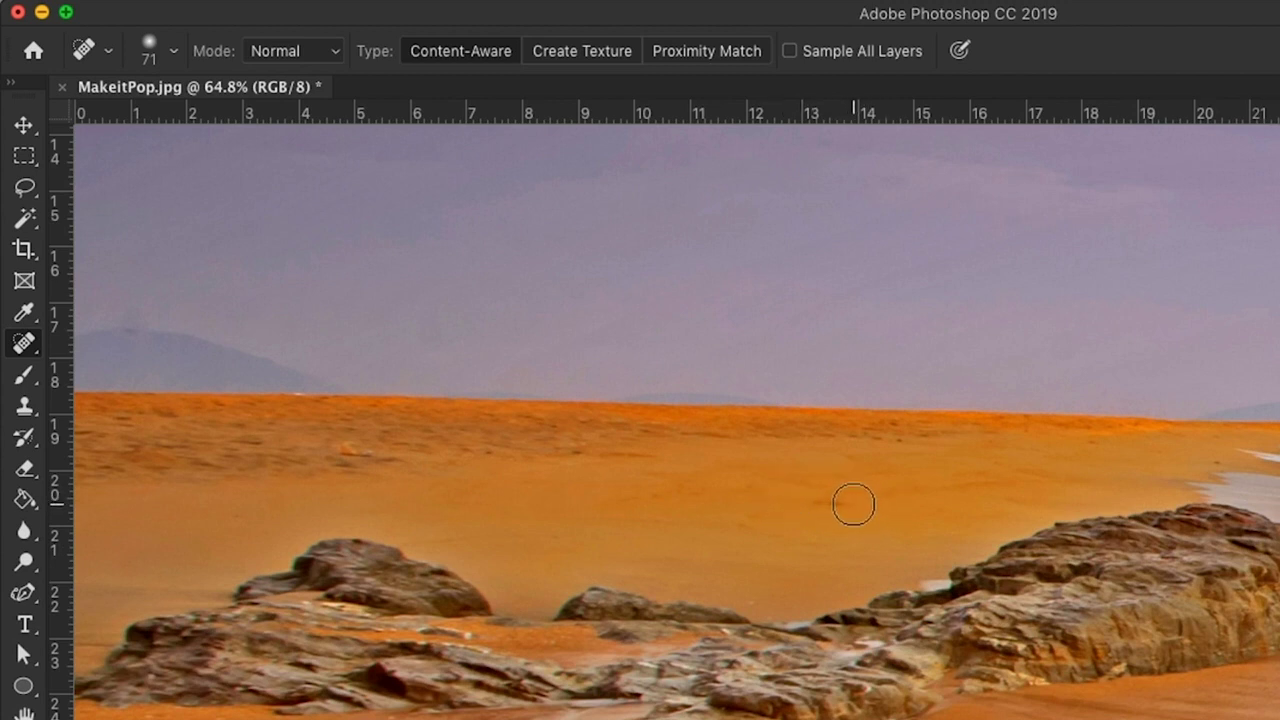
pyautogui.moveTo(851, 503); pyautogui.dragTo(755, 516)
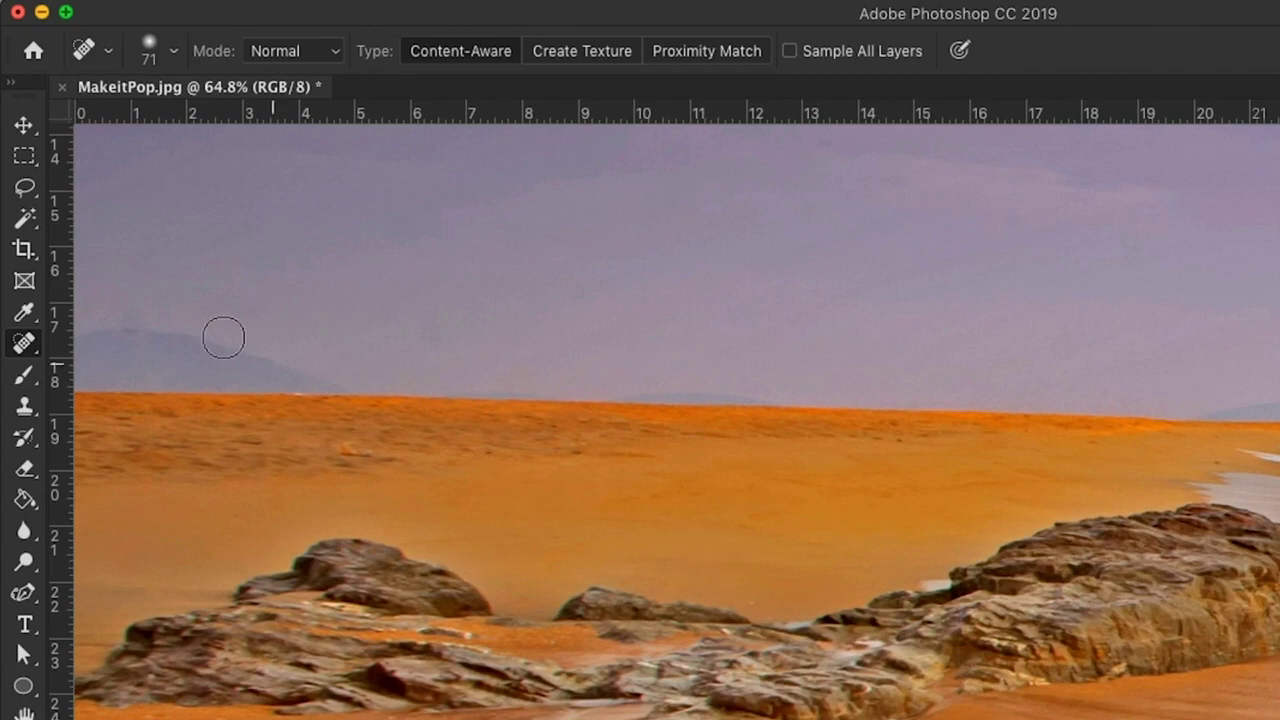
# Step: Open the recent image Retouch.jpg
pyautogui.click(34, 50)
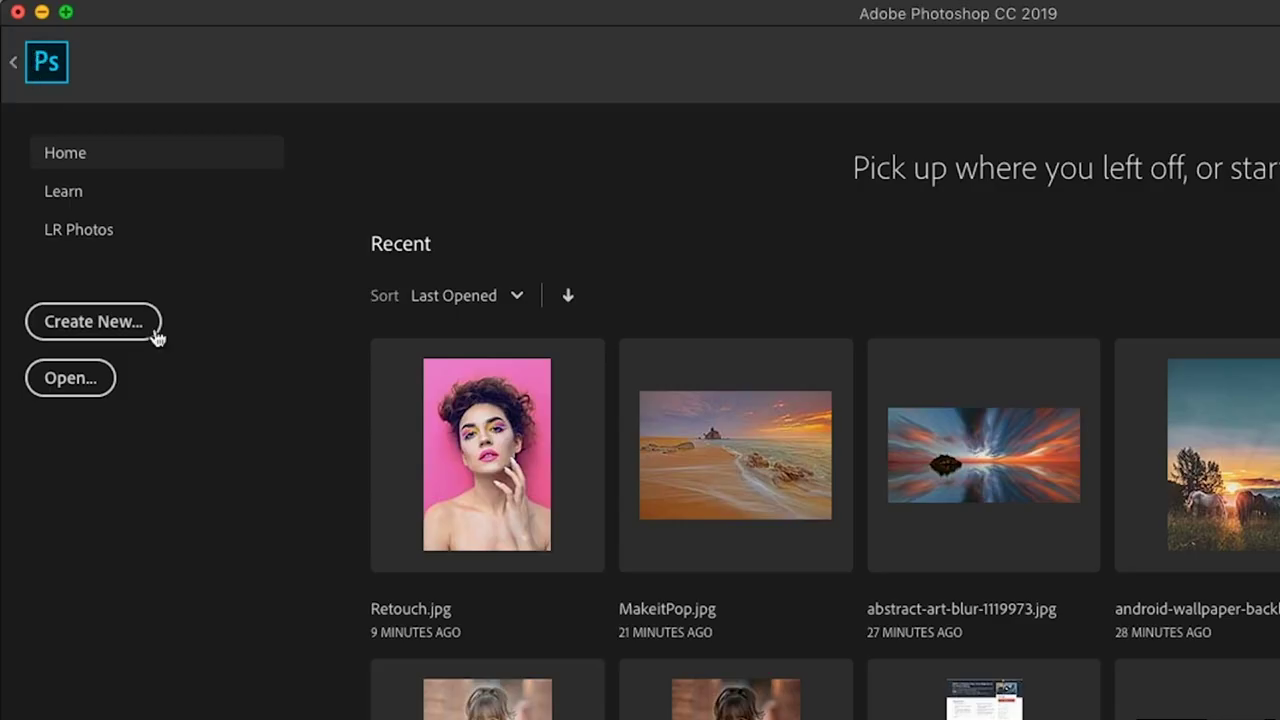
pyautogui.click(481, 433)
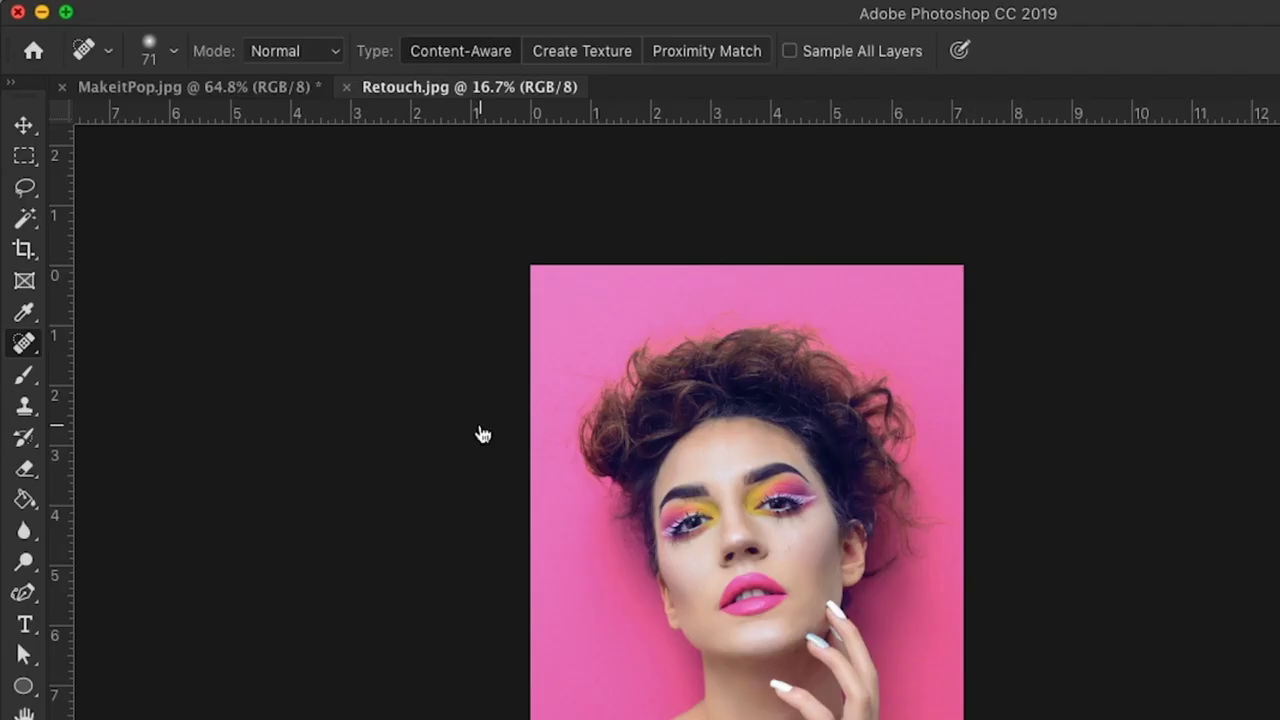
# Step: Heal the small blemishes on both of the woman's cheeks using the Spot Healing Brush at 30 px
pyautogui.click(24, 540)
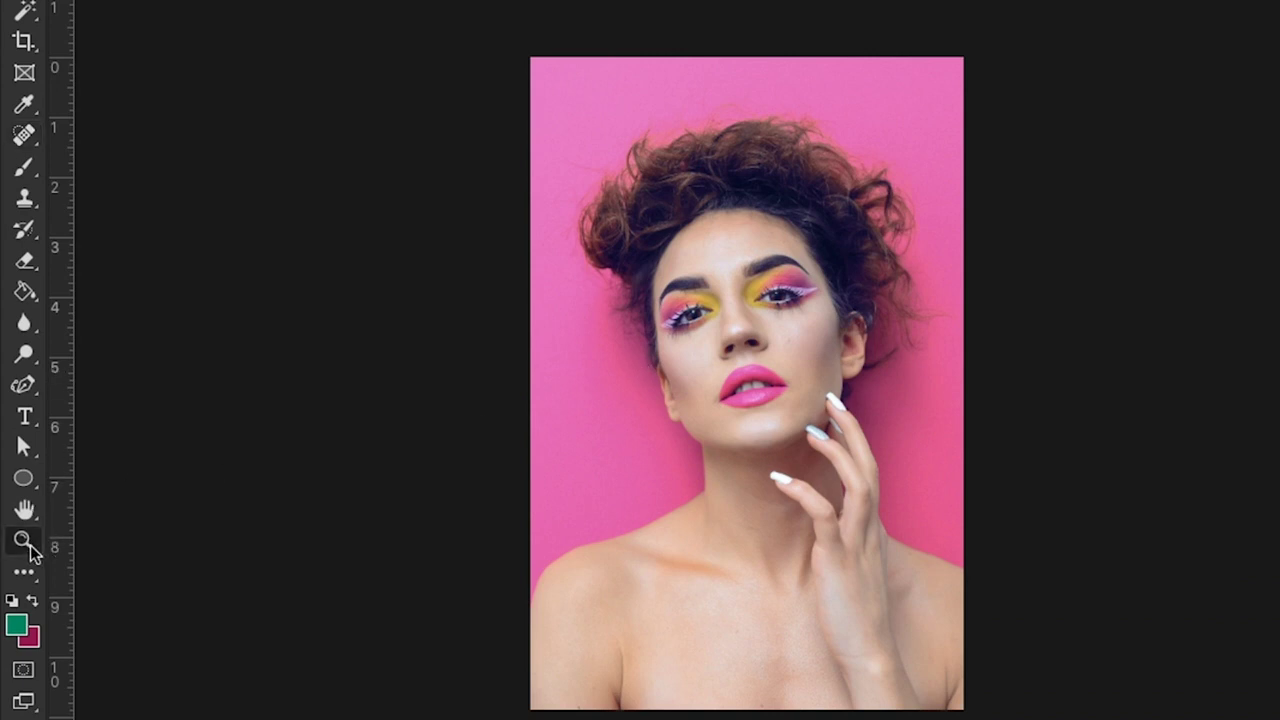
pyautogui.moveTo(642, 230)
pyautogui.mouseDown()
pyautogui.moveTo(745, 370)
pyautogui.moveTo(851, 477)
pyautogui.moveTo(857, 468)
pyautogui.mouseUp()
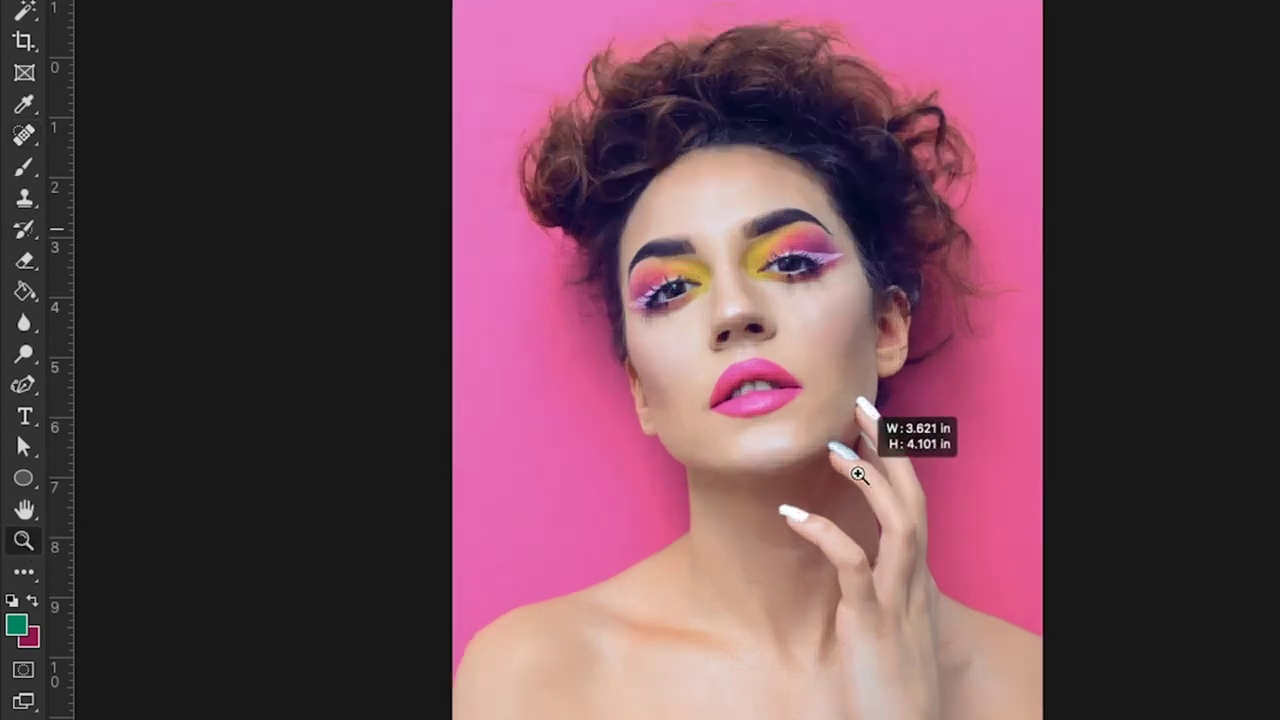
pyautogui.click(833, 362)
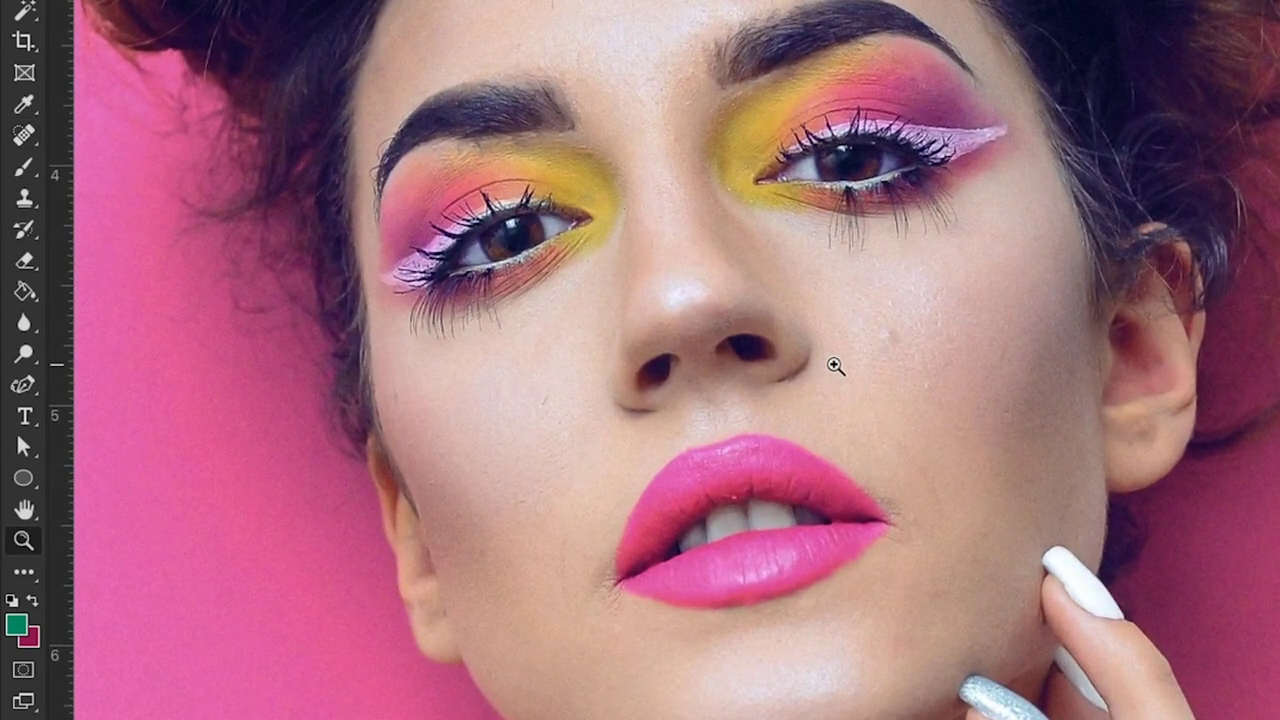
pyautogui.click(833, 363)
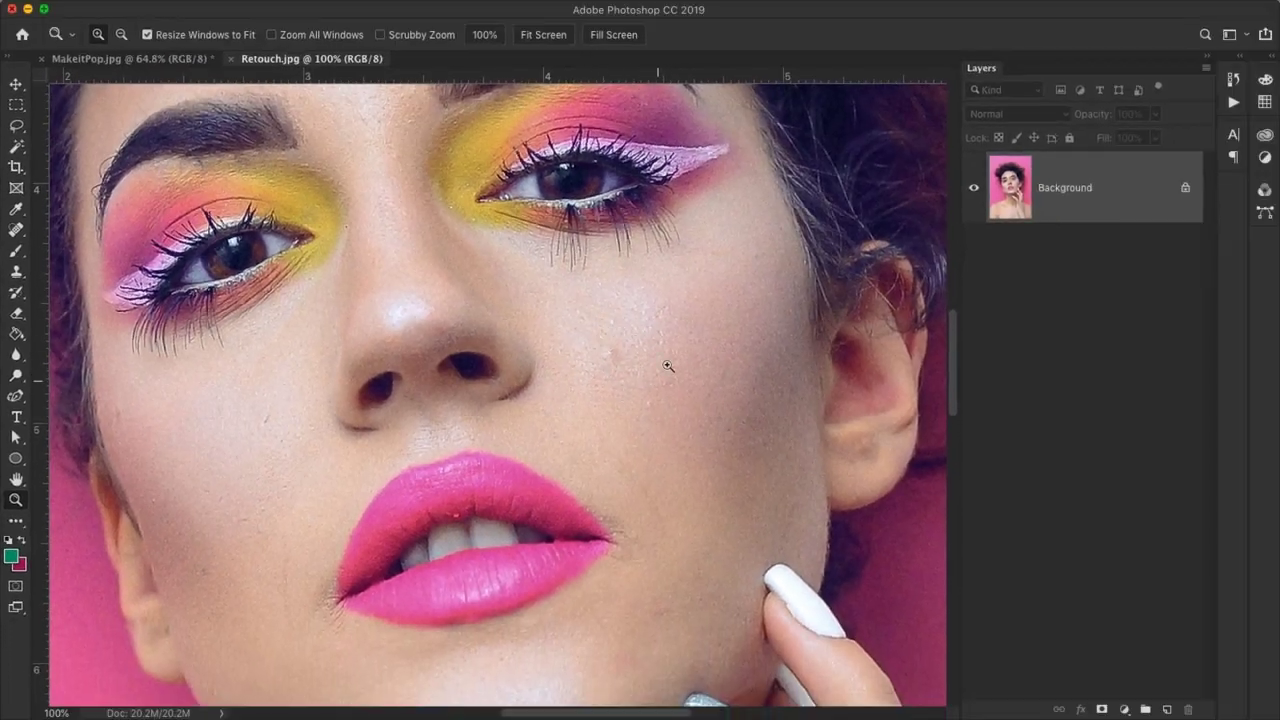
pyautogui.scroll(3, 486, 518)
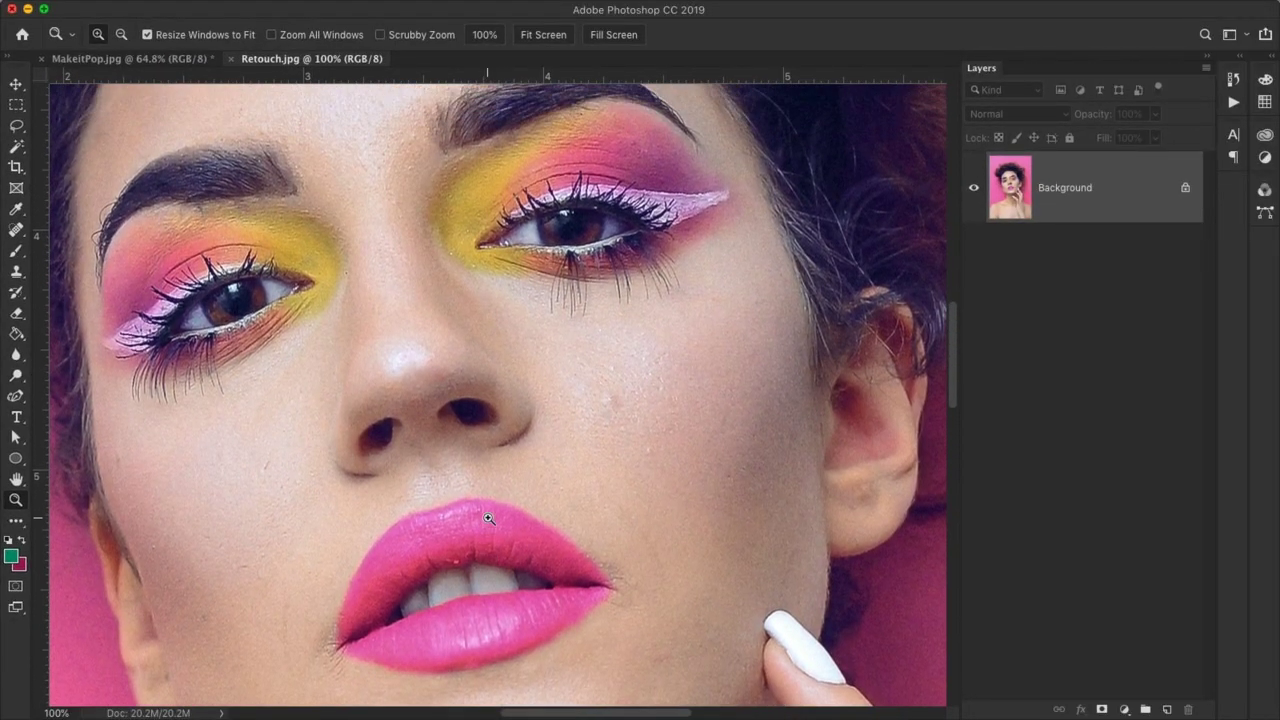
pyautogui.scroll(4, 488, 518)
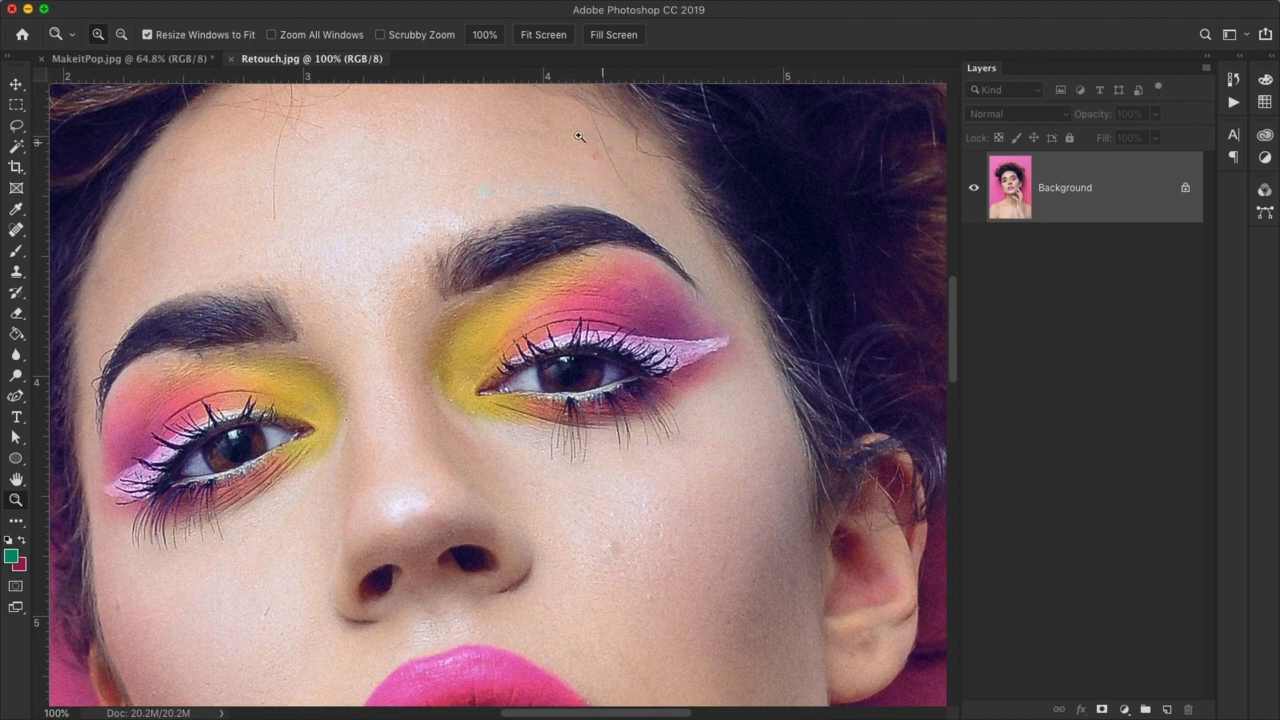
pyautogui.click(16, 230)
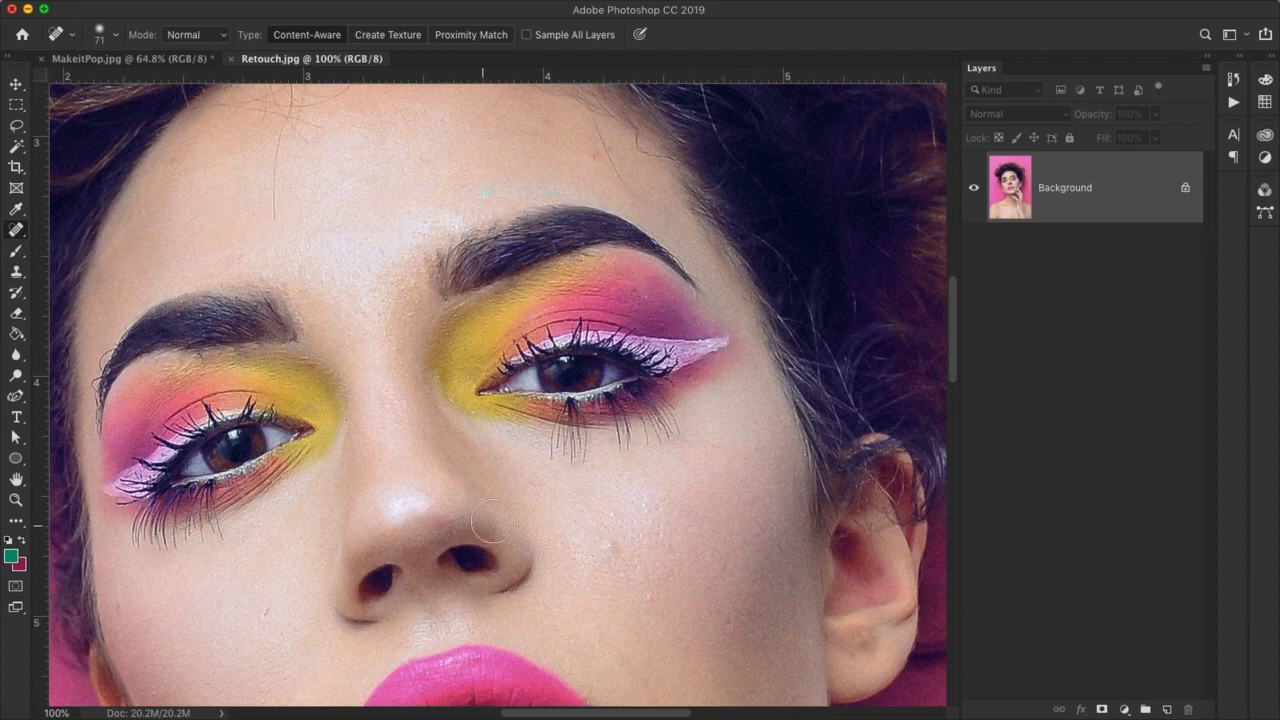
pyautogui.rightClick(688, 510)
pyautogui.moveTo(748, 527); pyautogui.dragTo(736, 529)
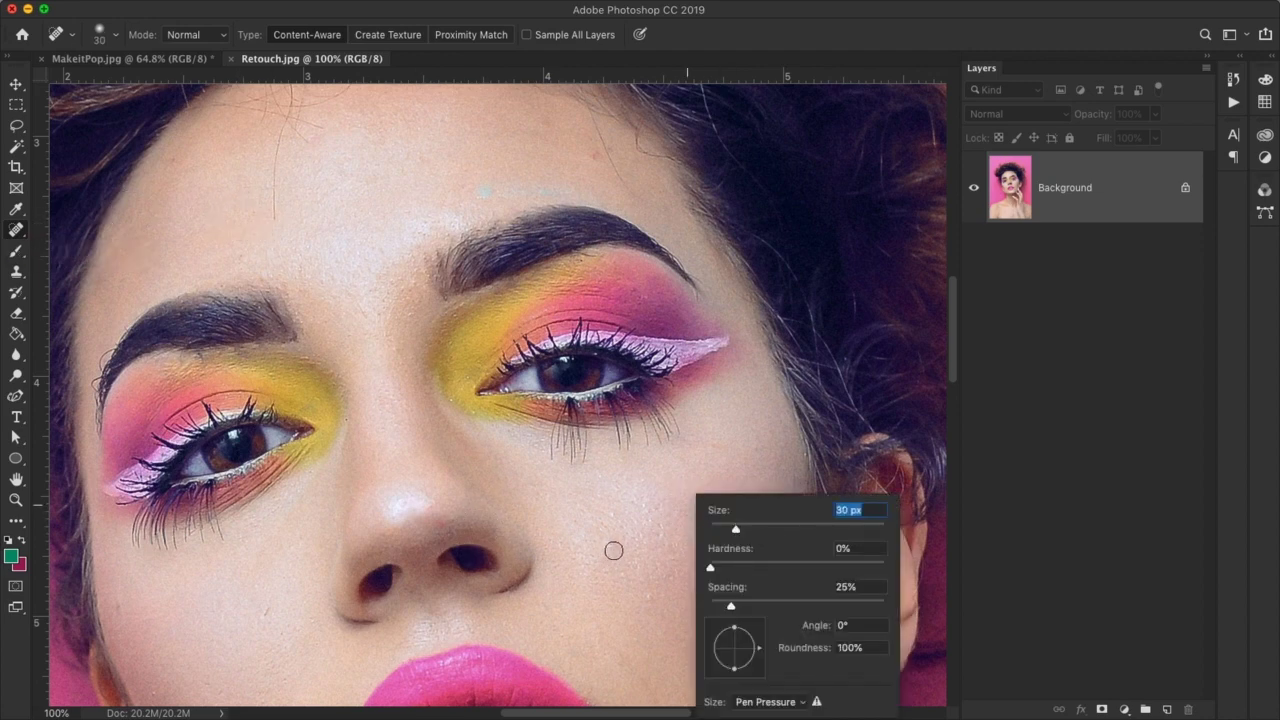
pyautogui.click(610, 546)
pyautogui.moveTo(610, 546); pyautogui.dragTo(606, 548)
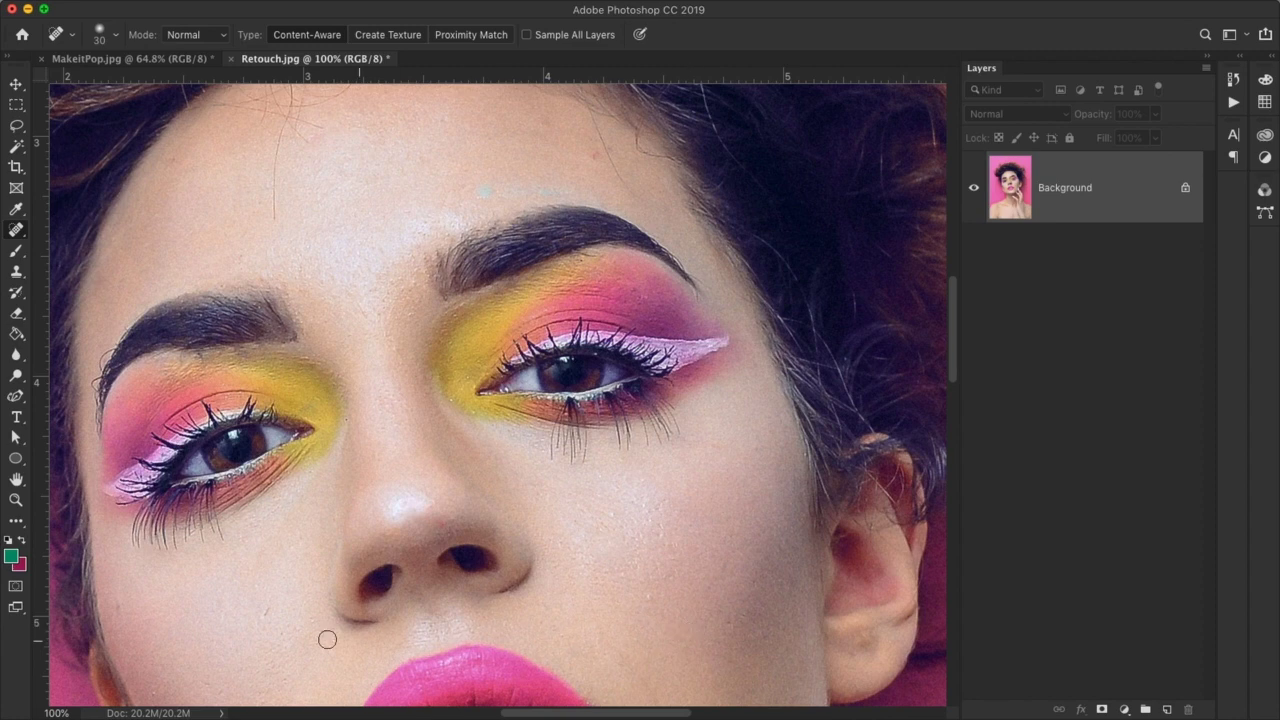
pyautogui.moveTo(269, 609); pyautogui.dragTo(268, 610)
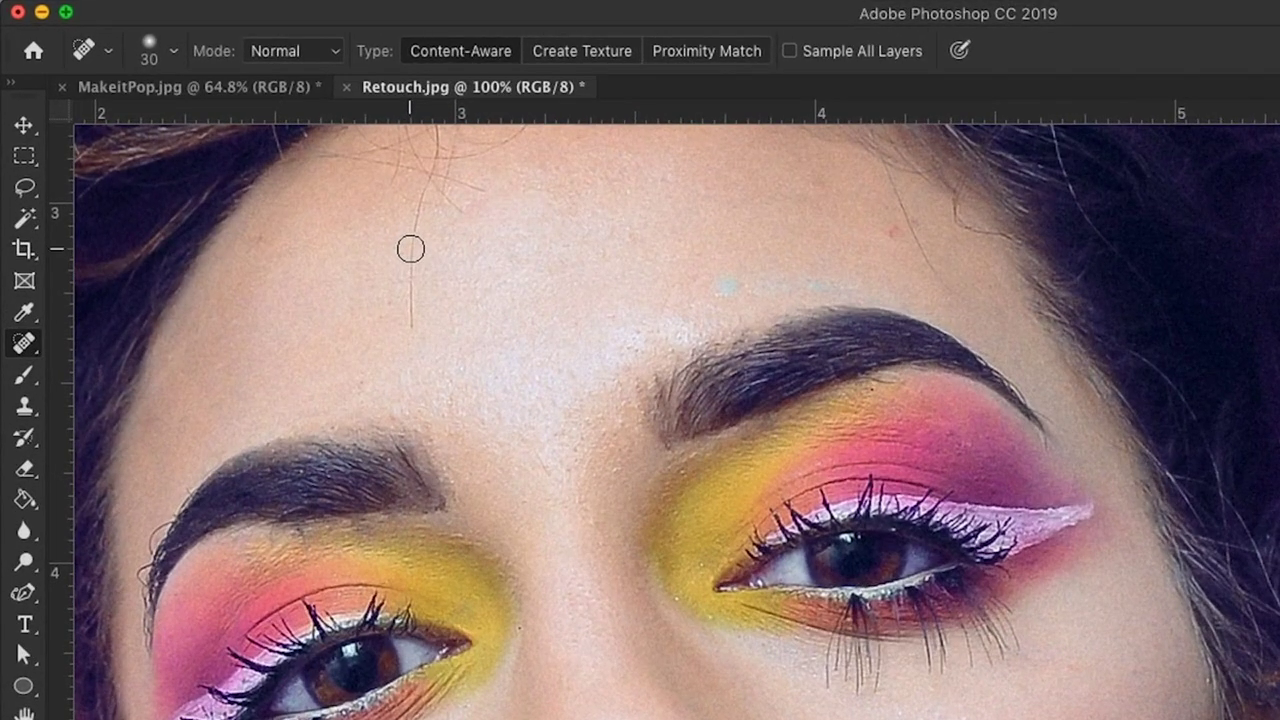
# Step: Reduce the healing brush to 18 px and remove the long stray hairs and the red blemish on the forehead
pyautogui.rightClick(464, 274)
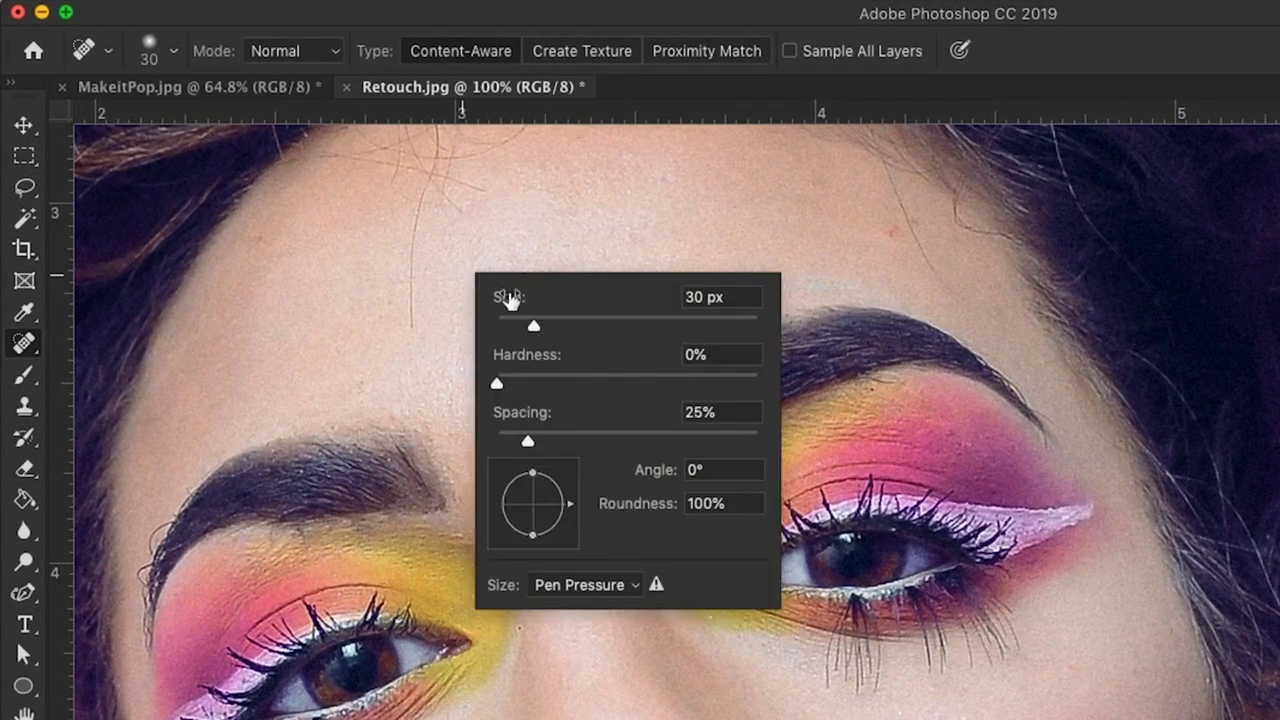
pyautogui.moveTo(534, 326); pyautogui.dragTo(519, 331)
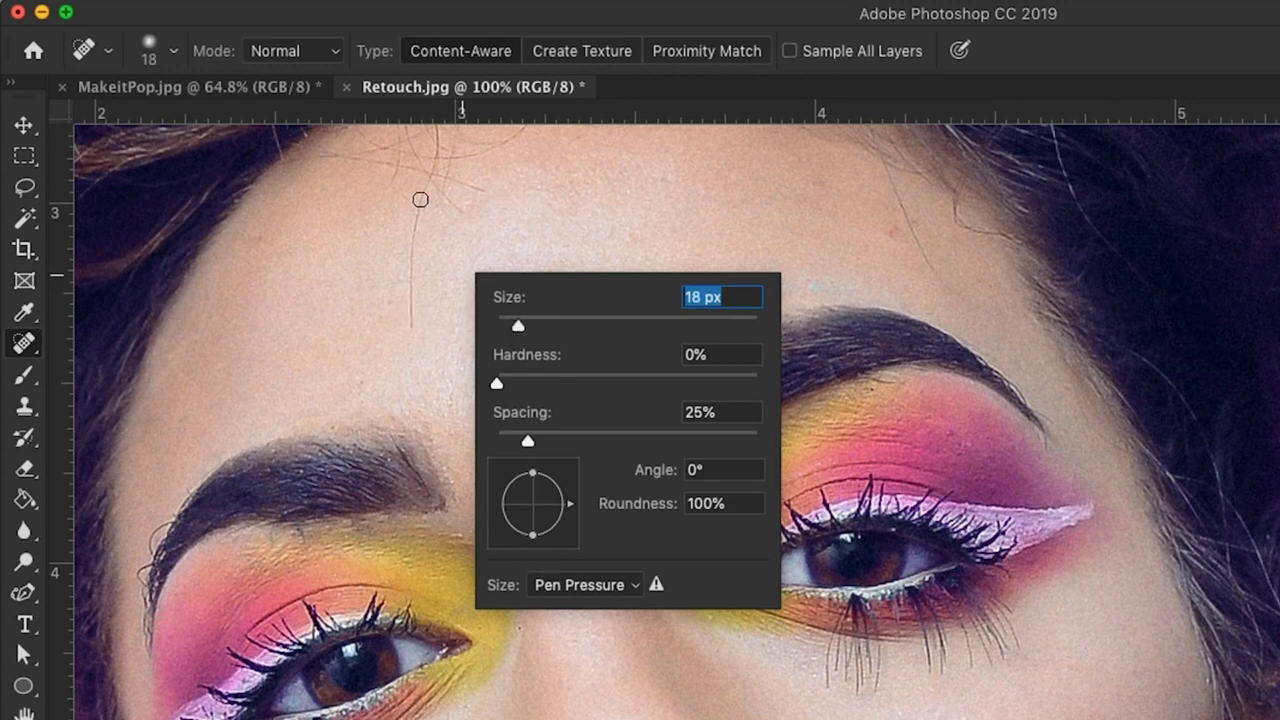
pyautogui.moveTo(420, 200); pyautogui.dragTo(412, 332)
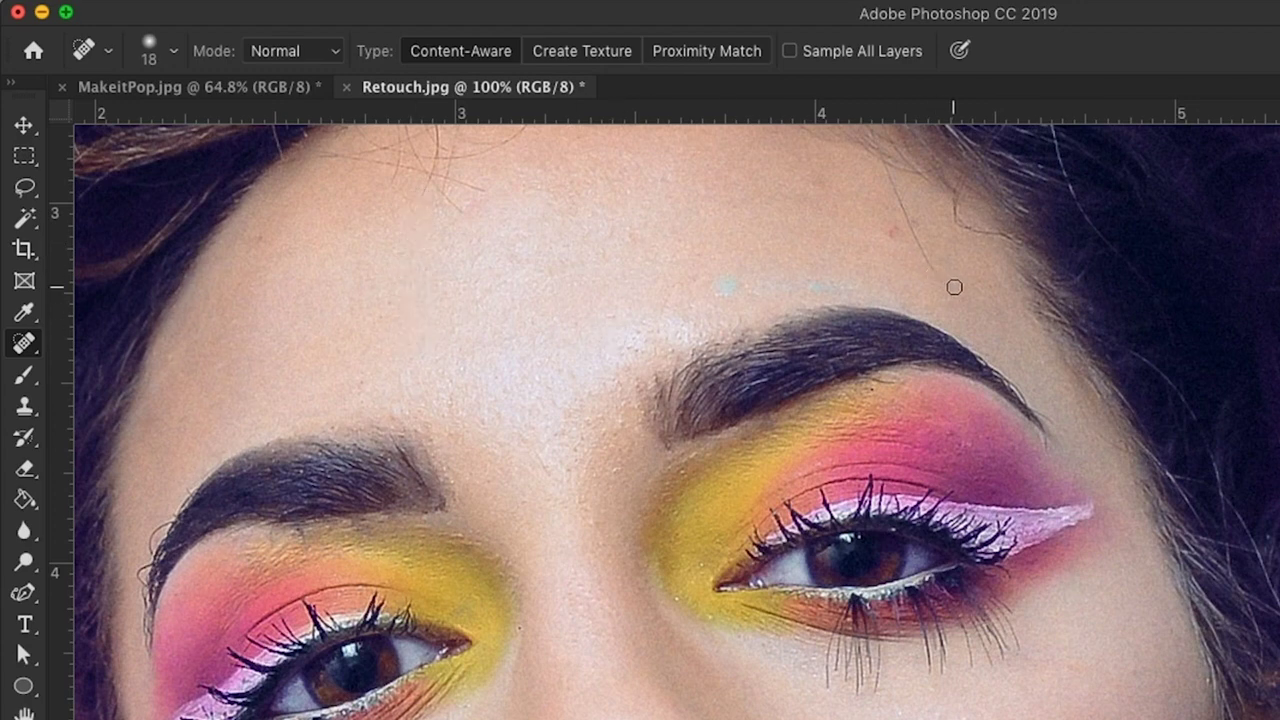
pyautogui.moveTo(951, 285)
pyautogui.mouseDown()
pyautogui.moveTo(908, 239)
pyautogui.moveTo(890, 181)
pyautogui.moveTo(938, 274)
pyautogui.mouseUp()
pyautogui.click(612, 157)
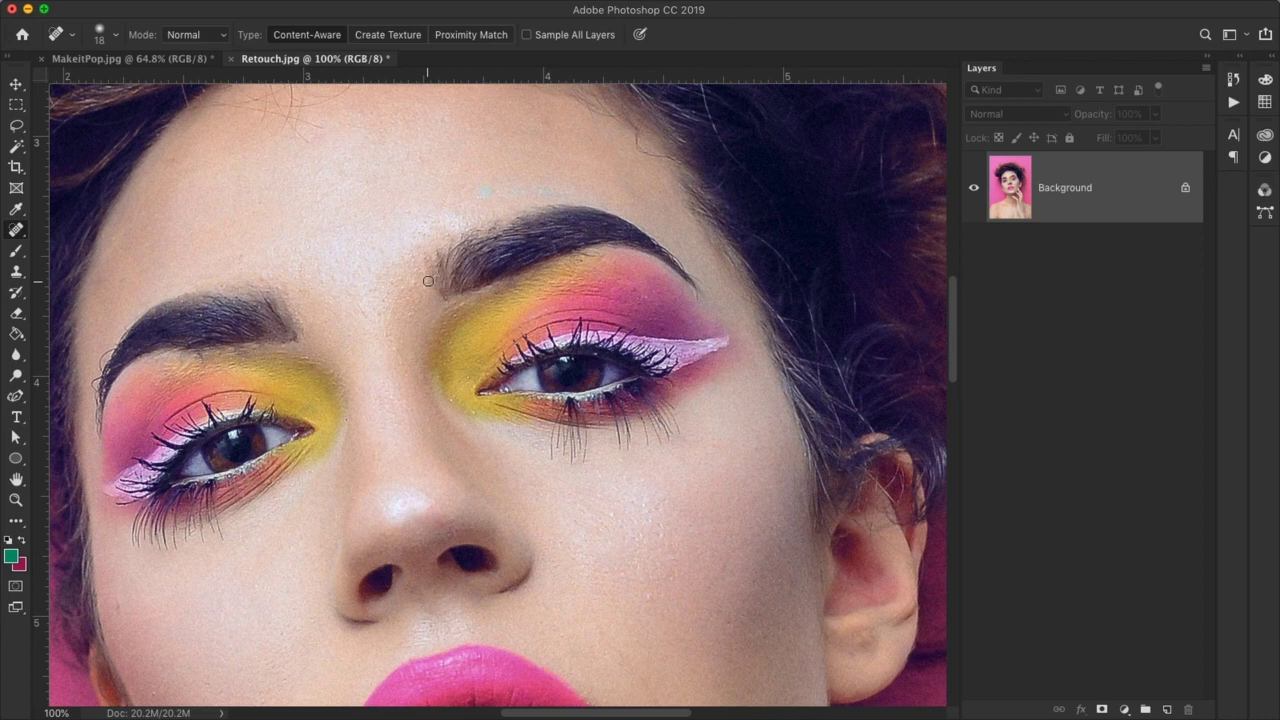
# Step: Switch back to the MakeitPop.jpg document
pyautogui.click(187, 62)
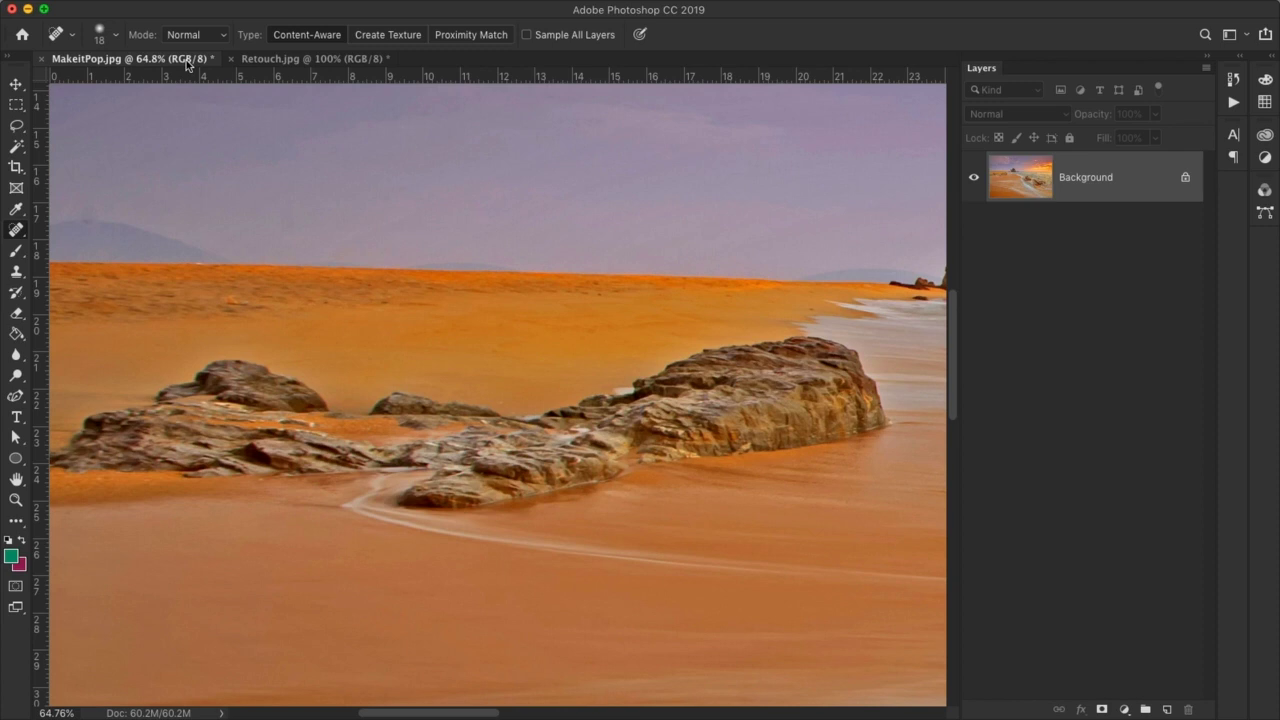